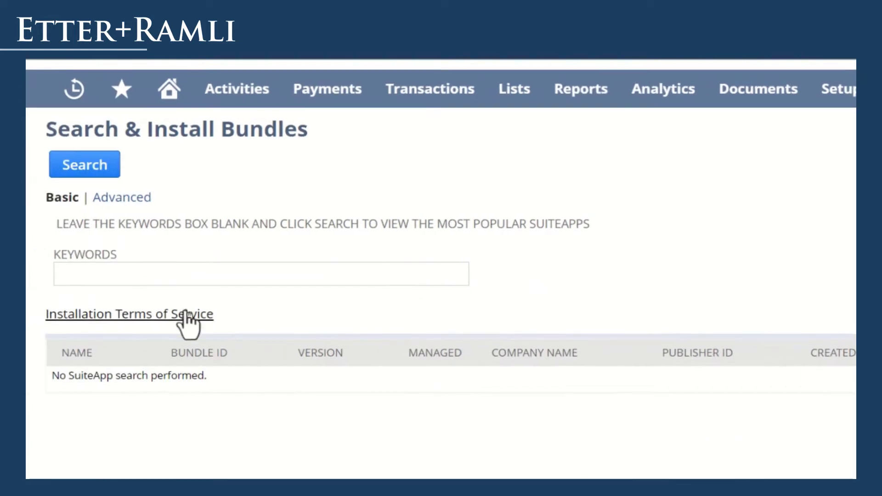
# Search bundles for 'Electronic Bank Payments' and open its bundle details (ID 416781, version 2022.1.4).
pyautogui.click(103, 271)
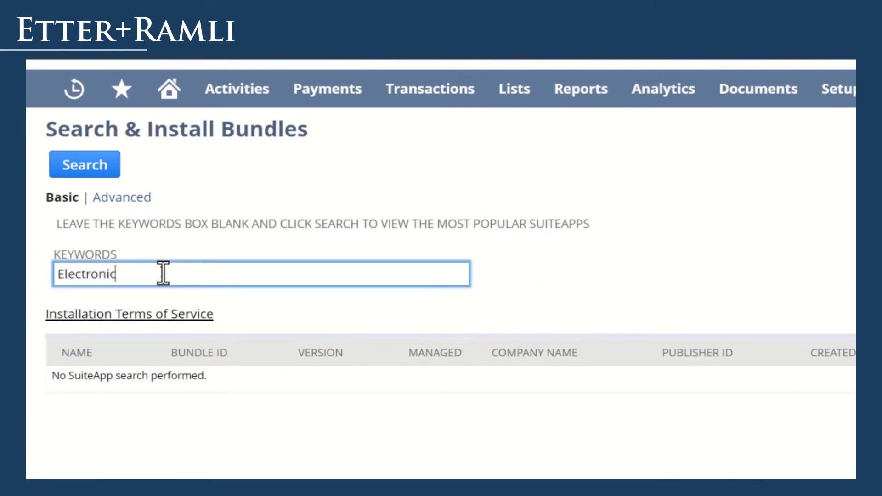
pyautogui.write('Electronic Bank Payments')
pyautogui.click(94, 174)
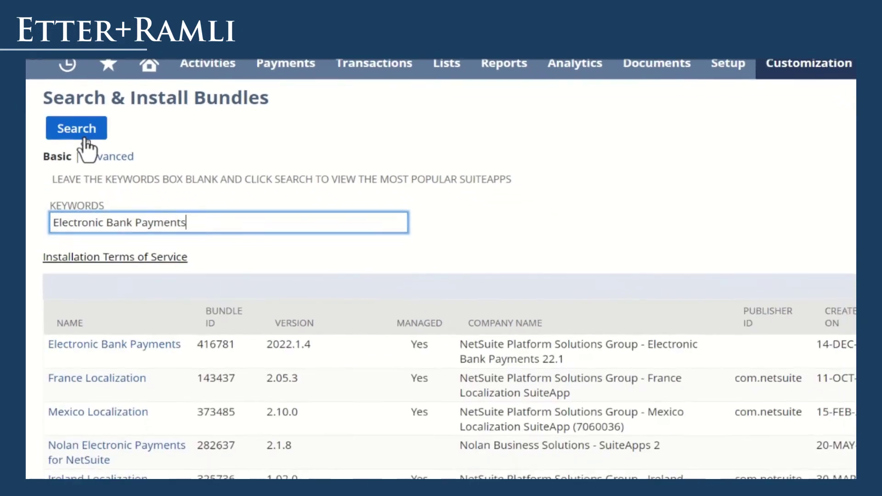
pyautogui.click(153, 348)
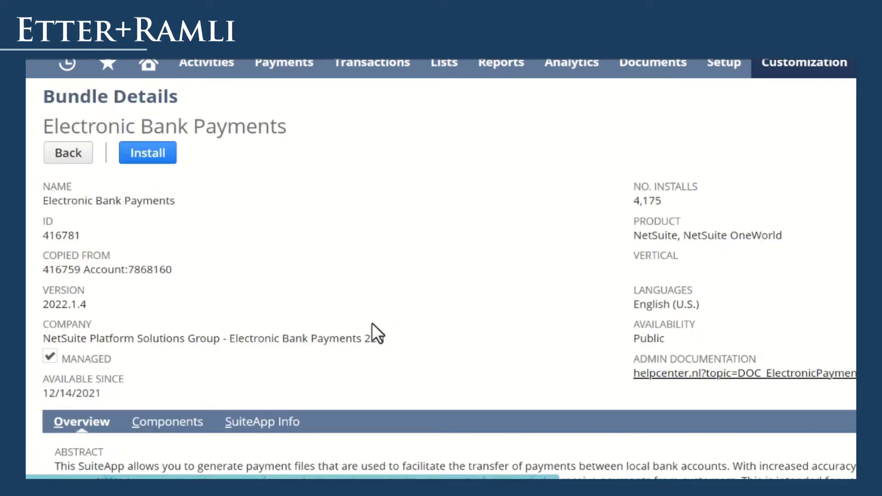
# Review the Electronic Bank Payments bundle's Components list, then start its installation.
pyautogui.scroll(-3, 158, 425)
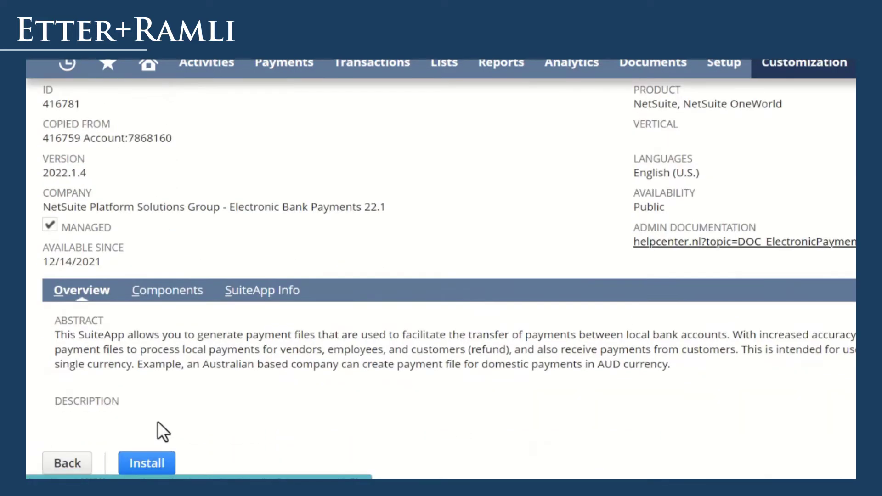
pyautogui.click(190, 290)
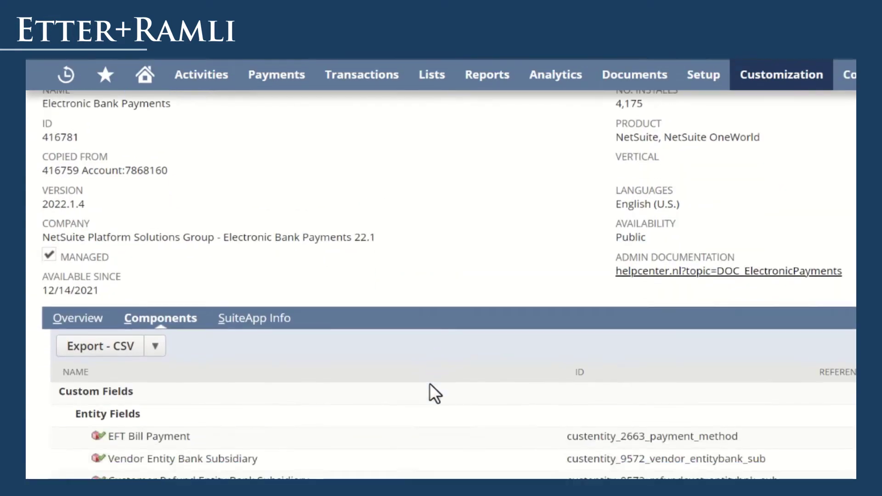
pyautogui.scroll(-2, 429, 384)
pyautogui.scroll(-3, 429, 384)
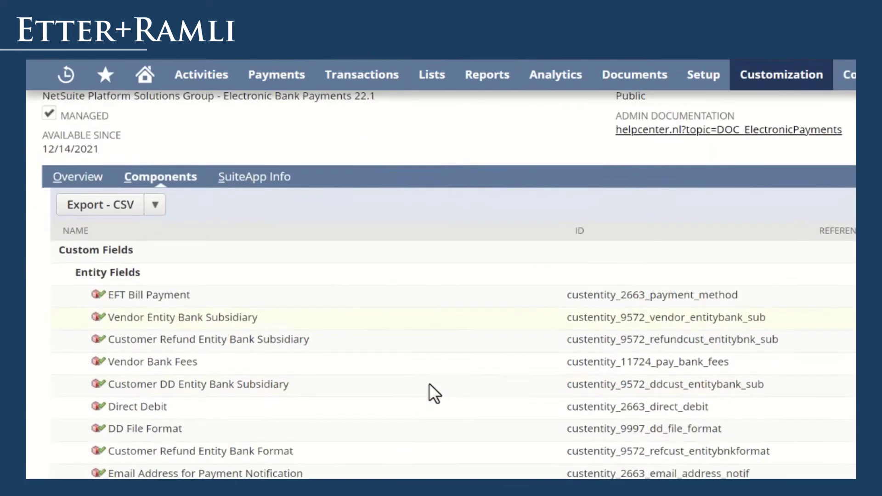
pyautogui.scroll(-15, 429, 384)
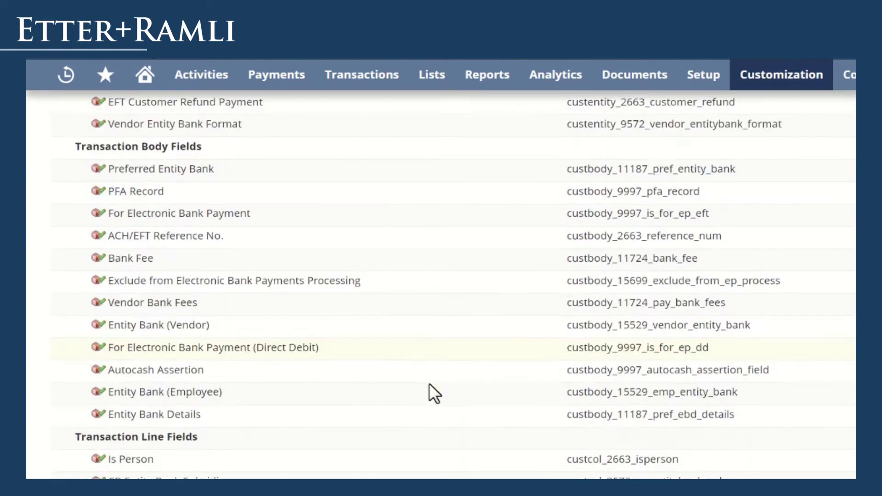
pyautogui.scroll(-10, 429, 384)
pyautogui.scroll(20, 429, 383)
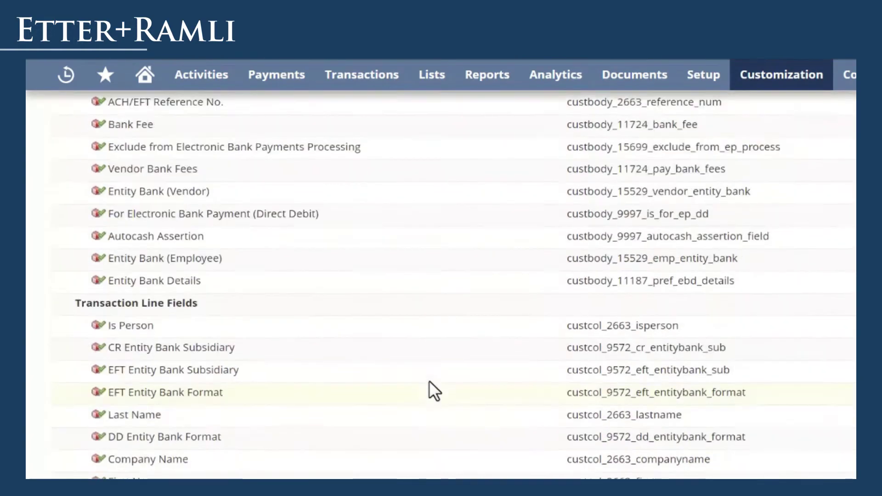
pyautogui.scroll(5, 429, 381)
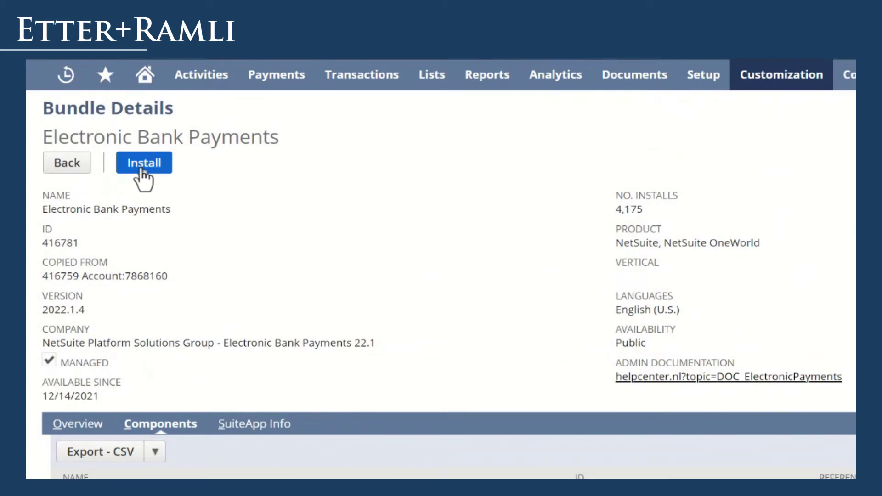
pyautogui.click(143, 165)
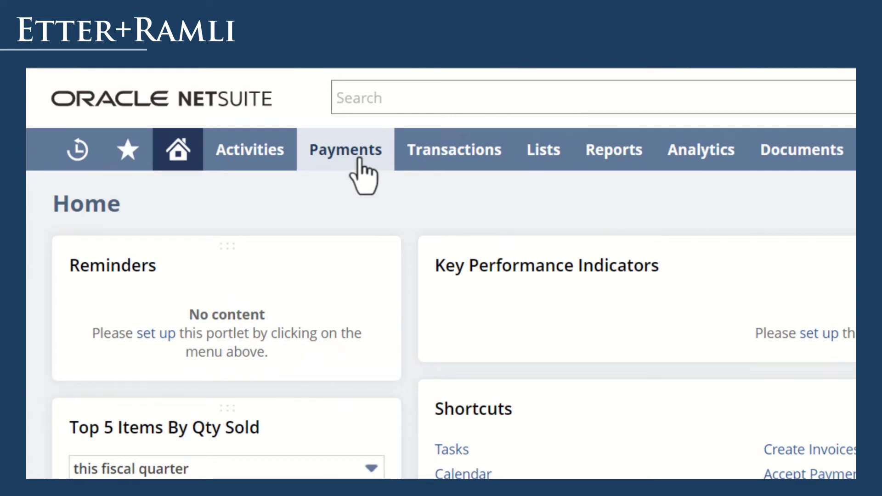
# Start a new record from Payments > Setup > Bank Details.
pyautogui.moveTo(359, 160)
pyautogui.moveTo(380, 252)
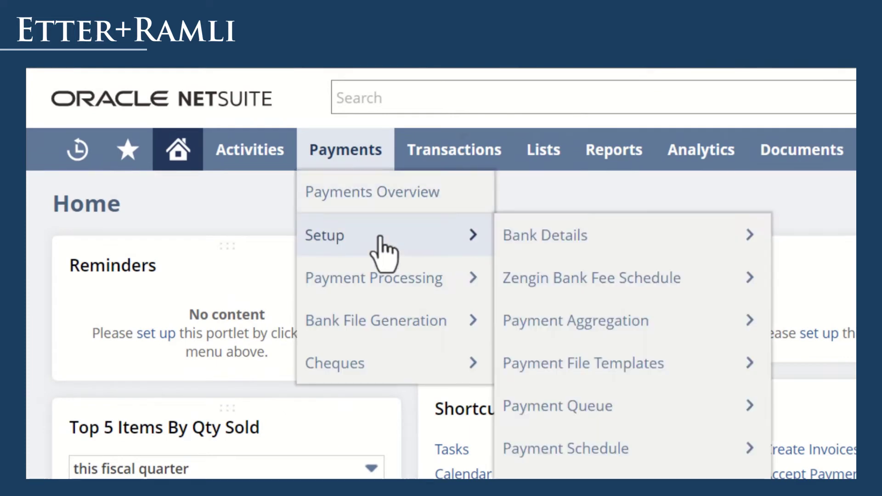
pyautogui.moveTo(764, 247)
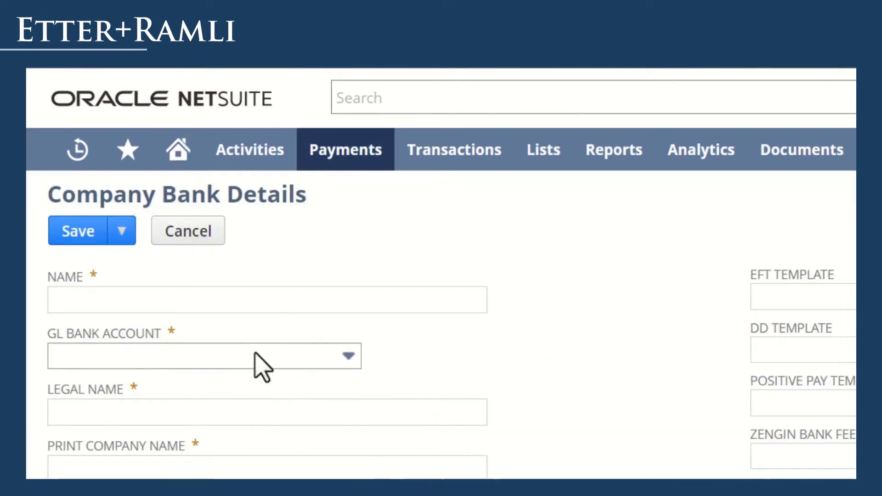
# Name the bank record 'Bank of America - EC' with GL account 1021 Cash in Bank - USD.
pyautogui.click(222, 305)
pyautogui.write('Bank ')
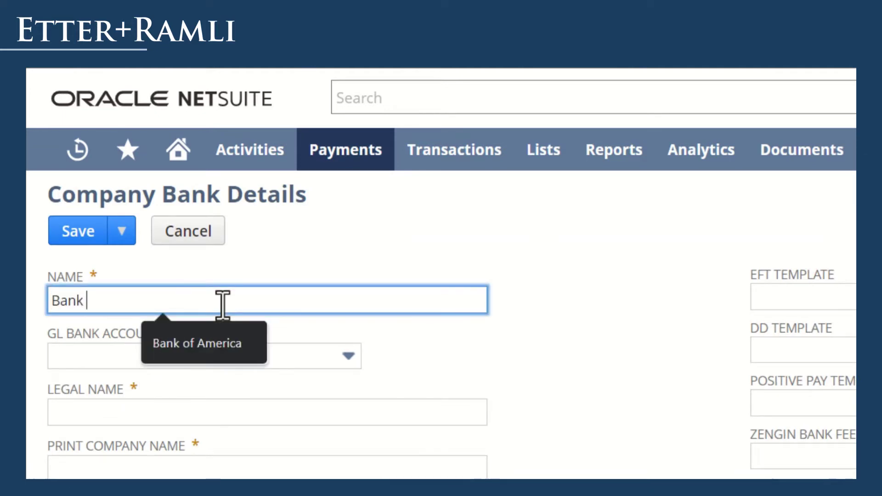
pyautogui.write('of Ameri')
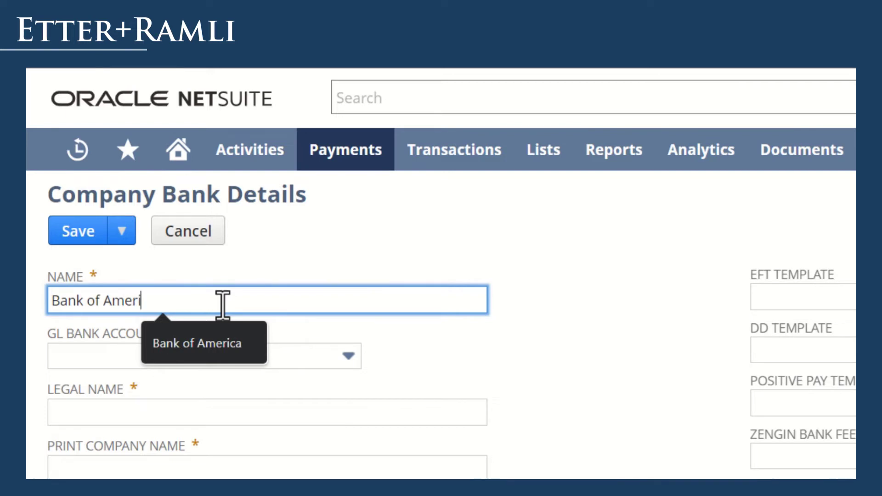
pyautogui.write('ca - EC')
pyautogui.click(209, 353)
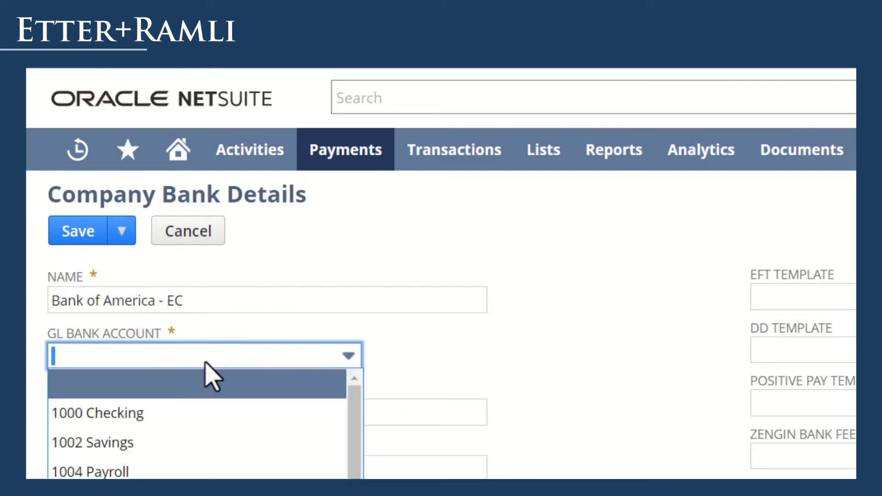
pyautogui.write('1008 Cash on Hand')
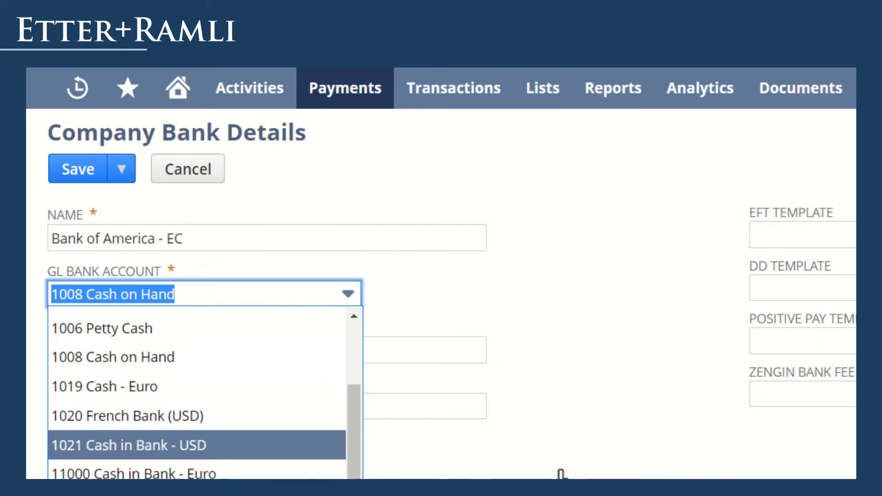
pyautogui.press('Return')
# Set the file cabinet location to 1798.
pyautogui.scroll(-7, 571, 413)
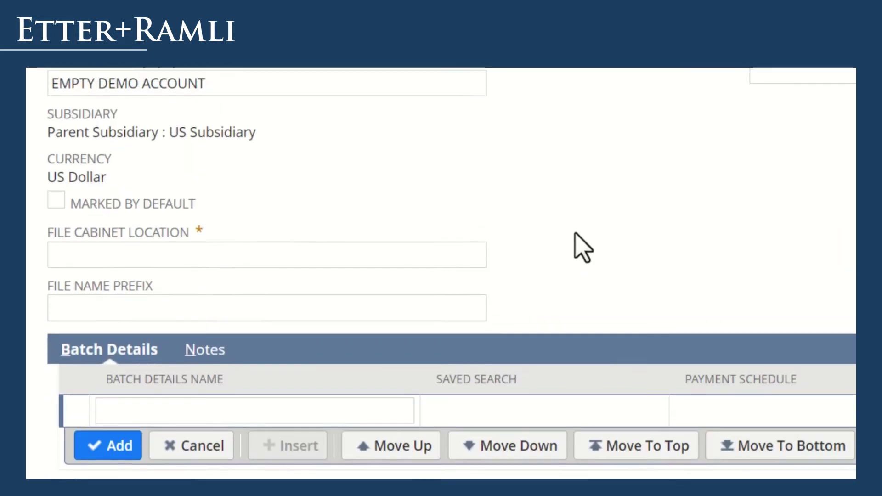
pyautogui.scroll(2, 581, 248)
pyautogui.click(212, 341)
pyautogui.write('1798')
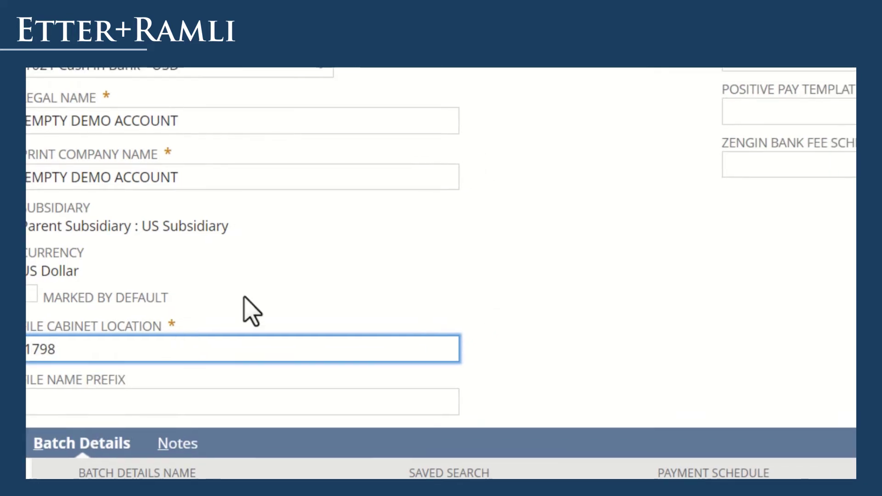
pyautogui.click(377, 179)
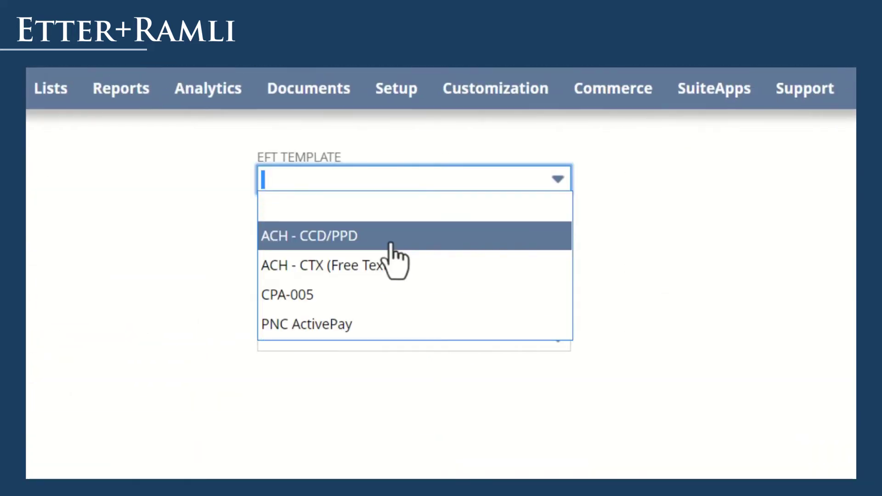
# Choose ACH - CCD/PPD as the EFT template and bring its template details into view.
pyautogui.click(390, 241)
pyautogui.scroll(2, 65, 403)
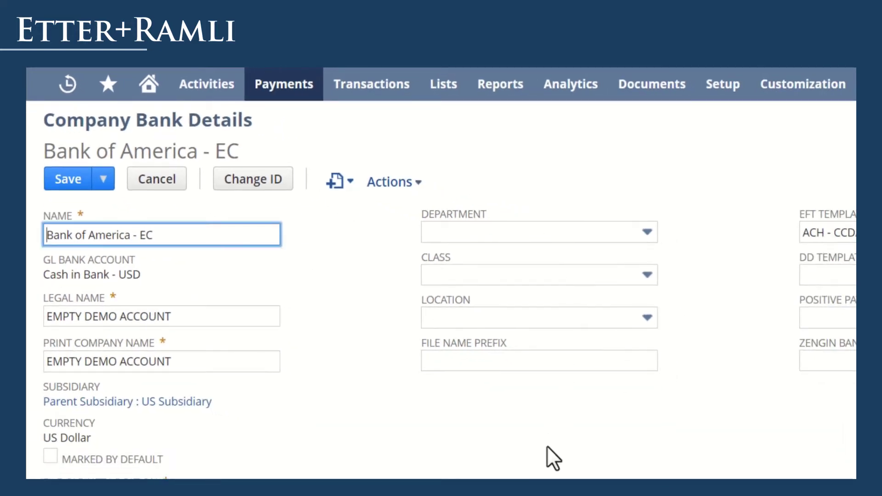
pyautogui.scroll(-5, 546, 446)
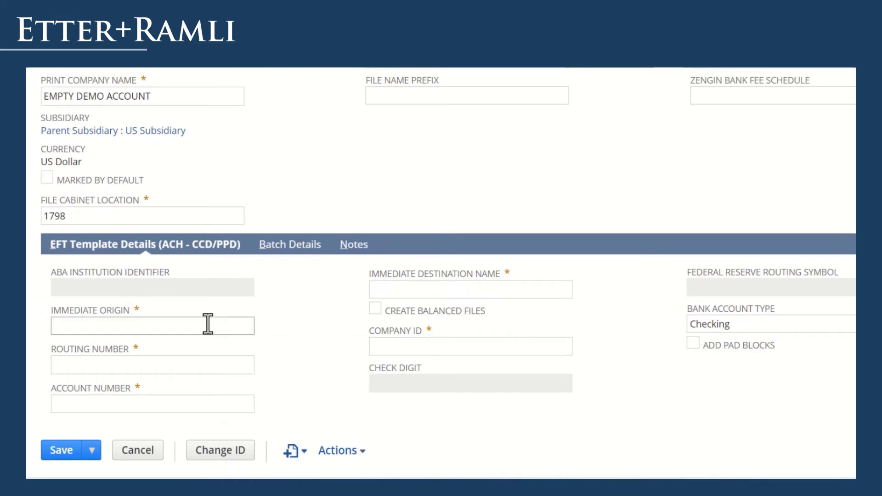
# Fill in the ACH template's immediate origin, routing number and account number.
pyautogui.click(156, 327)
pyautogui.click(156, 359)
pyautogui.click(131, 365)
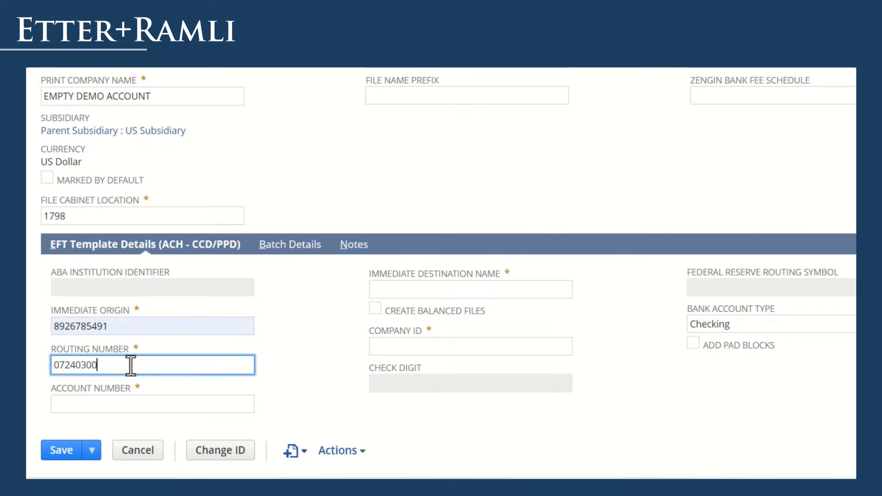
pyautogui.click(102, 401)
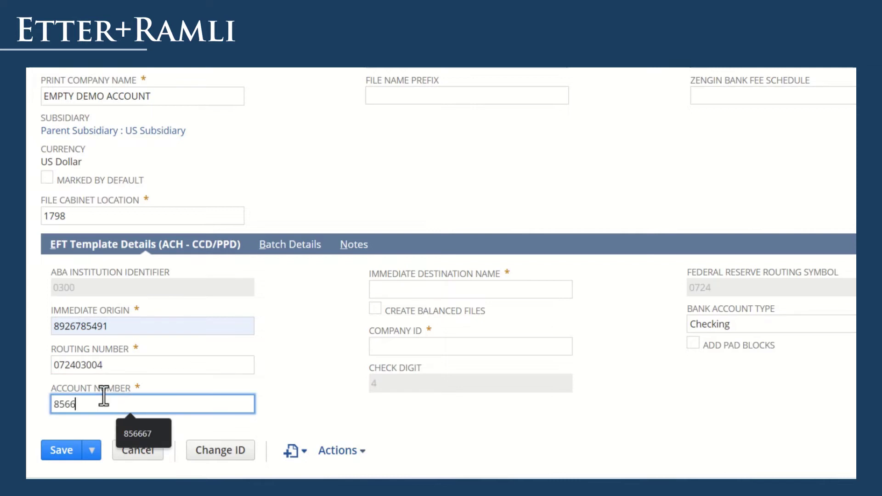
# Enter destination name 'BoA East Coast' and the company ID, then save the bank record.
pyautogui.click(393, 292)
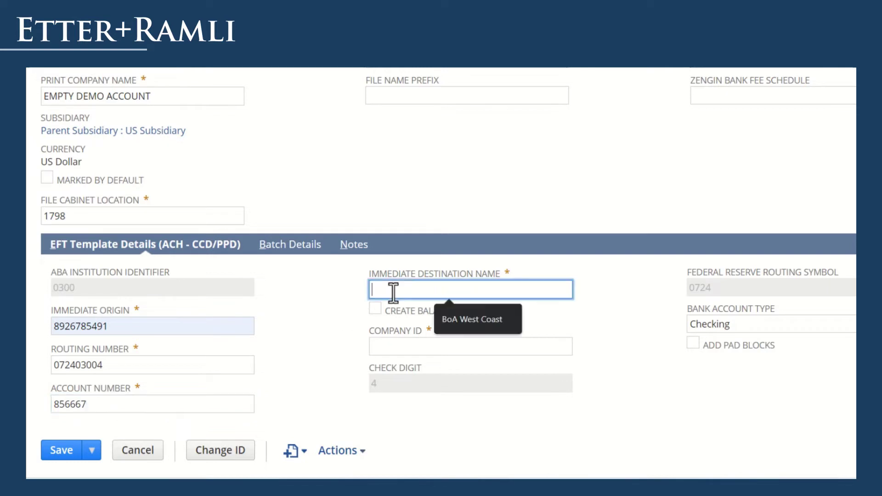
pyautogui.write('BoA East Coast')
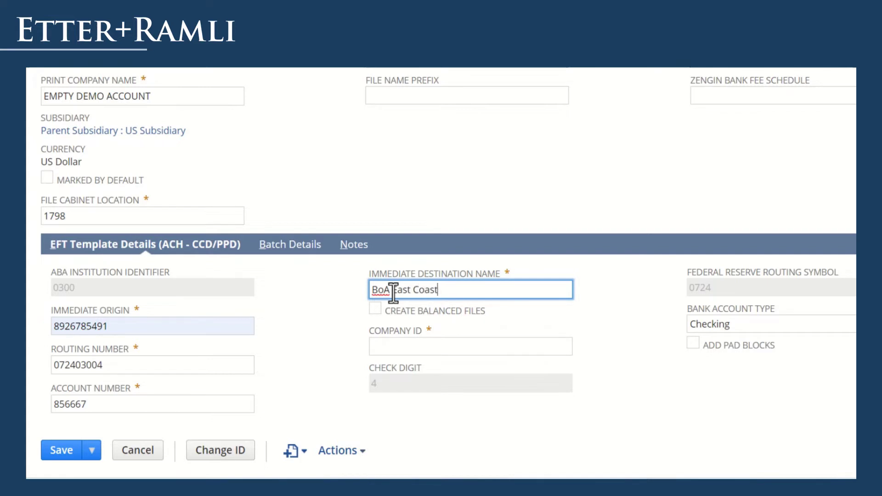
pyautogui.press('Tab')
pyautogui.press('Tab')
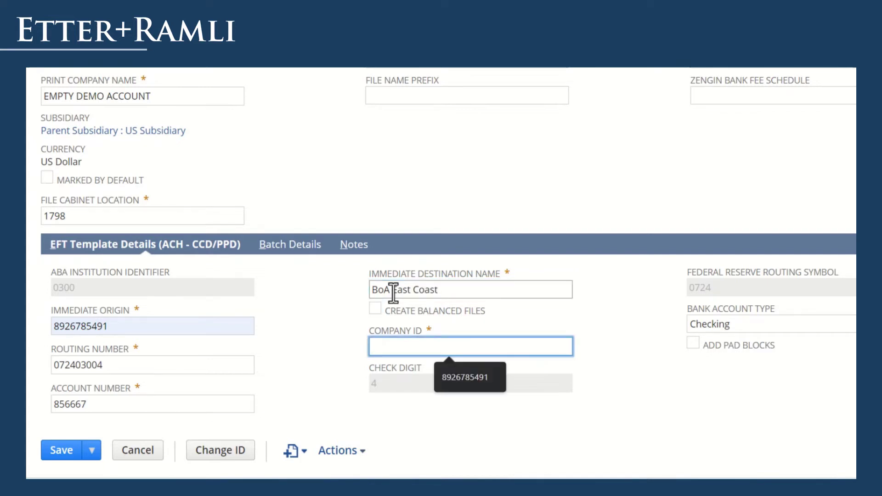
pyautogui.click(476, 379)
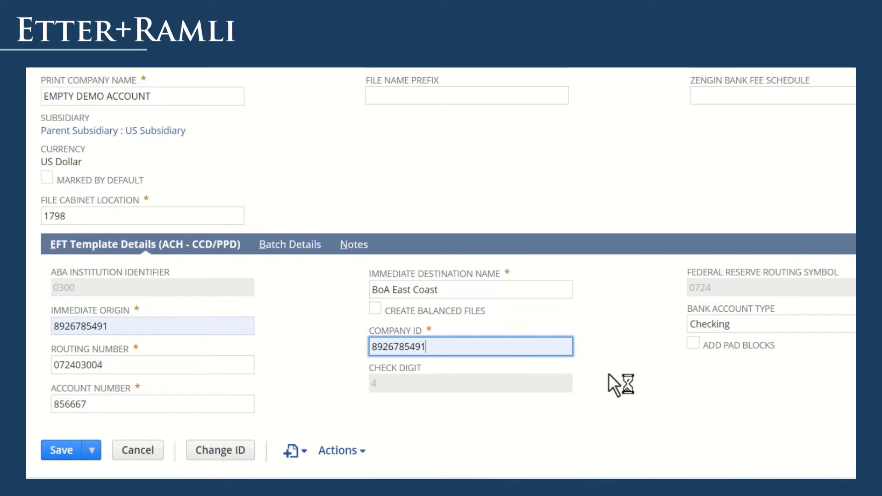
pyautogui.click(55, 452)
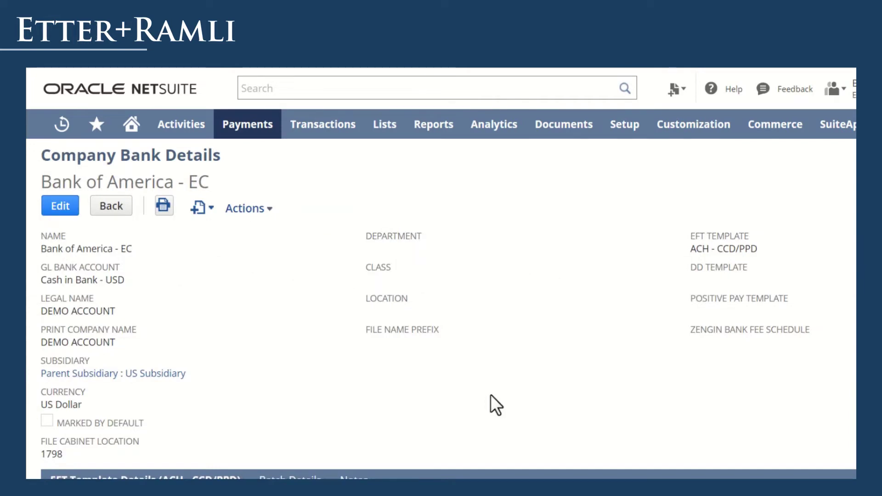
# Scroll the saved Bank of America - EC record to check its EFT Template Details.
pyautogui.scroll(-5, 489, 395)
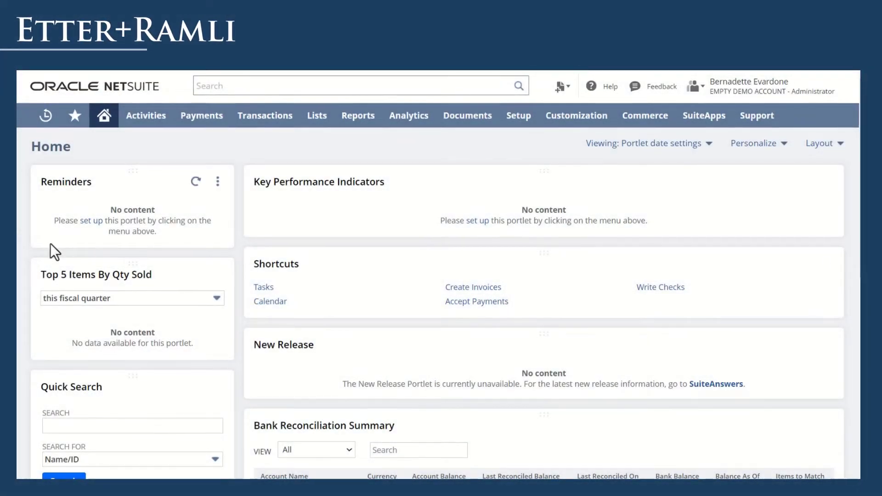
# Run a global search for 'Vendor EBP' and open that vendor's record.
pyautogui.moveTo(317, 114)
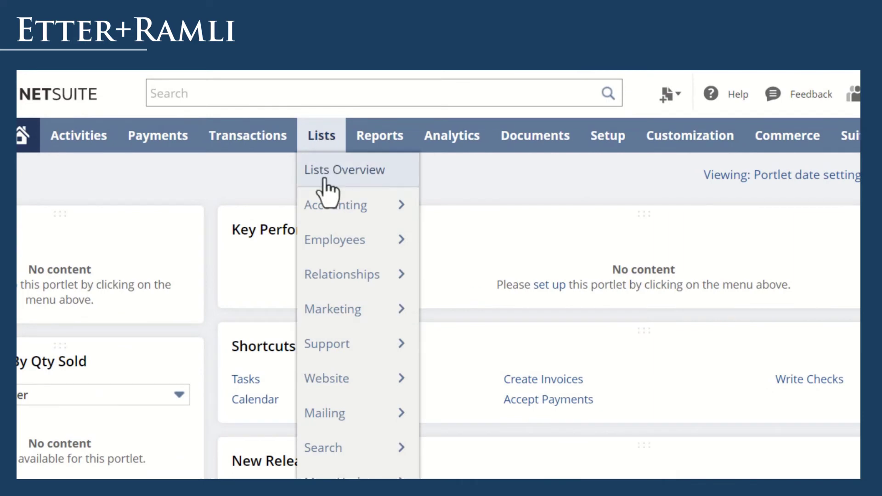
pyautogui.moveTo(340, 279)
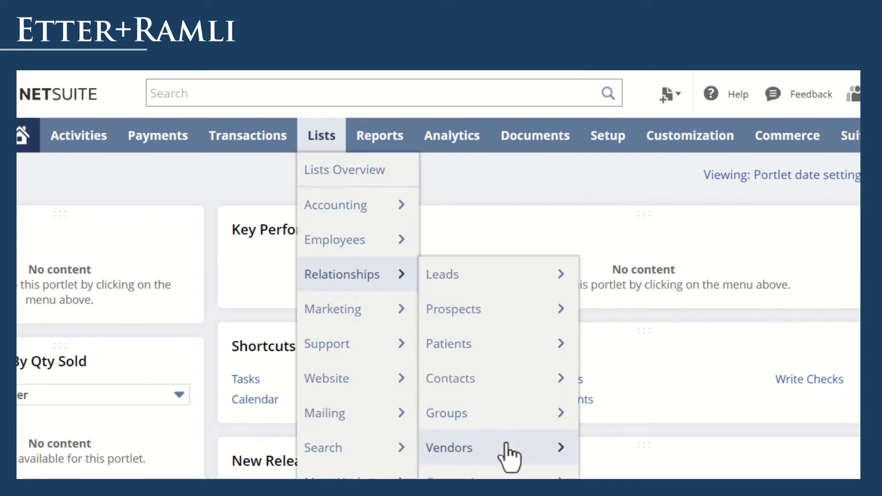
pyautogui.moveTo(508, 456)
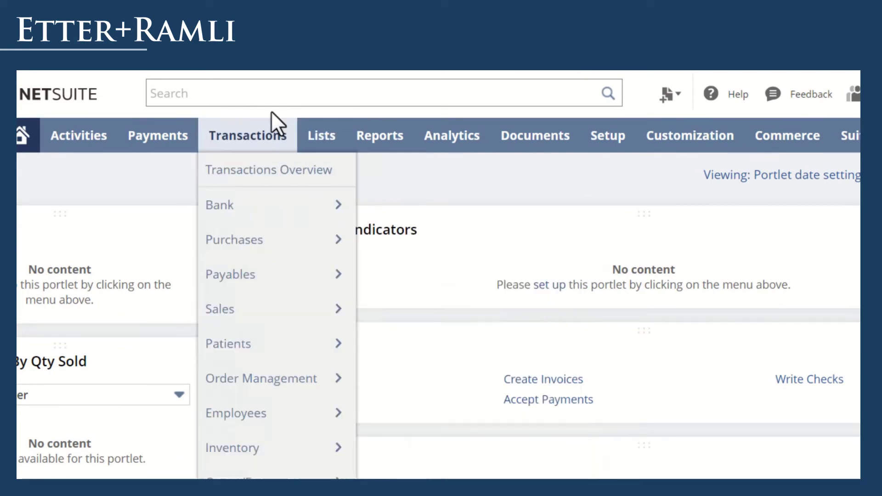
pyautogui.click(276, 92)
pyautogui.write('Ve')
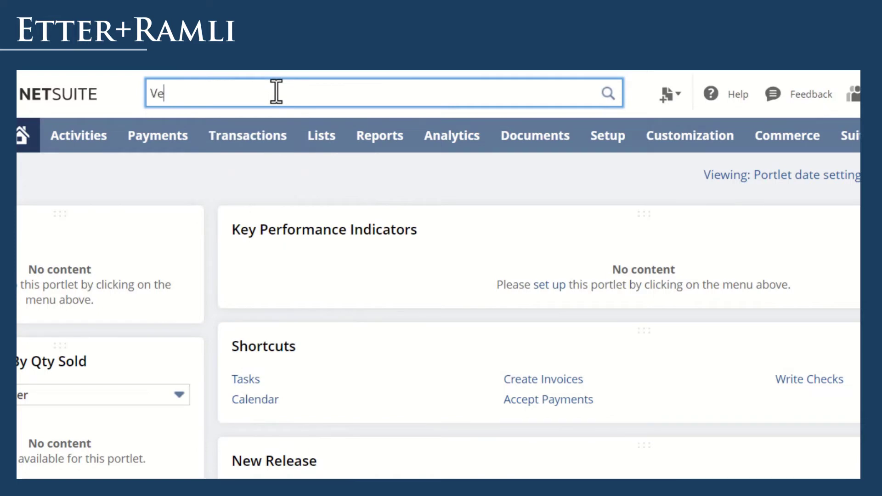
pyautogui.write('ndor ')
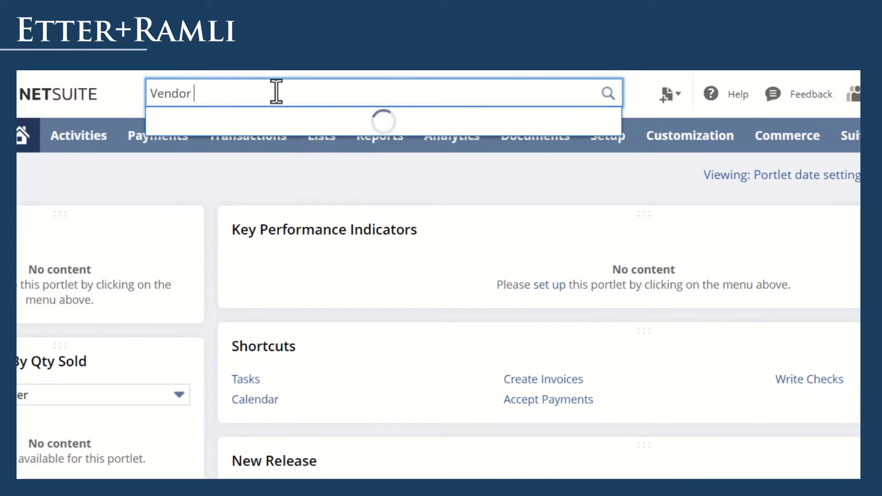
pyautogui.write('EBP')
pyautogui.click(295, 158)
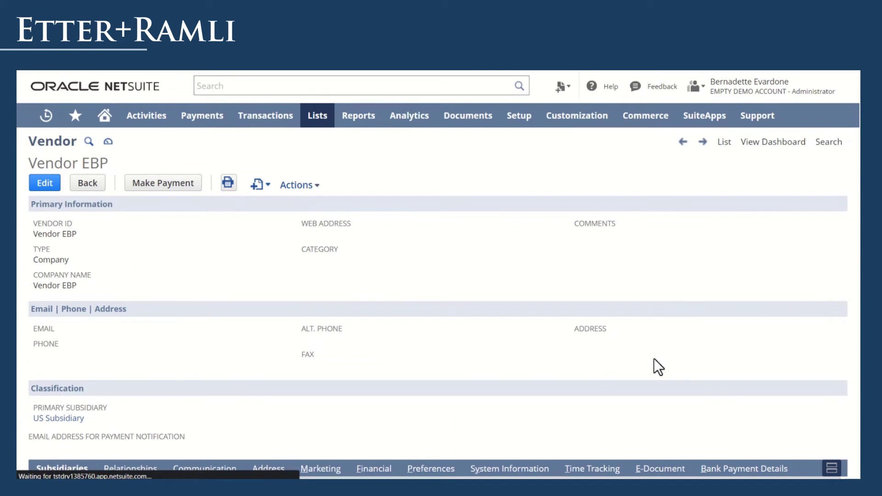
# Edit Vendor EBP, check EFT Bill Payment under Bank Payment Details, and save.
pyautogui.click(51, 186)
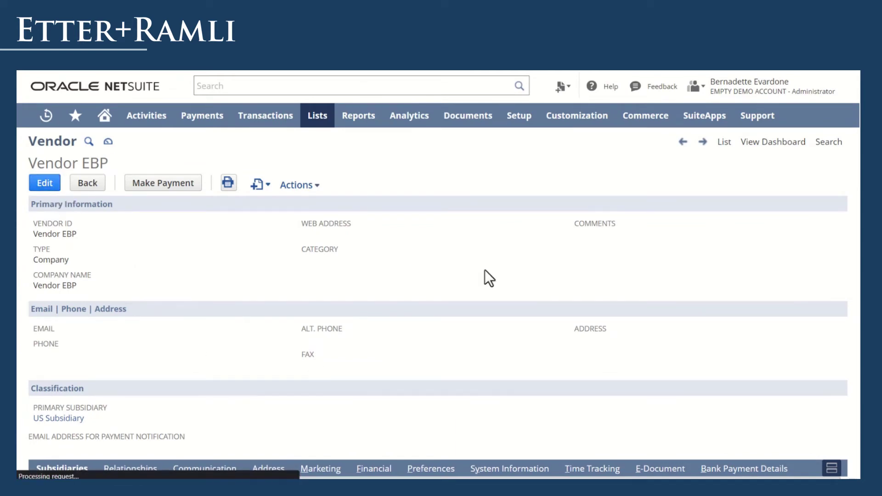
pyautogui.scroll(-3, 486, 271)
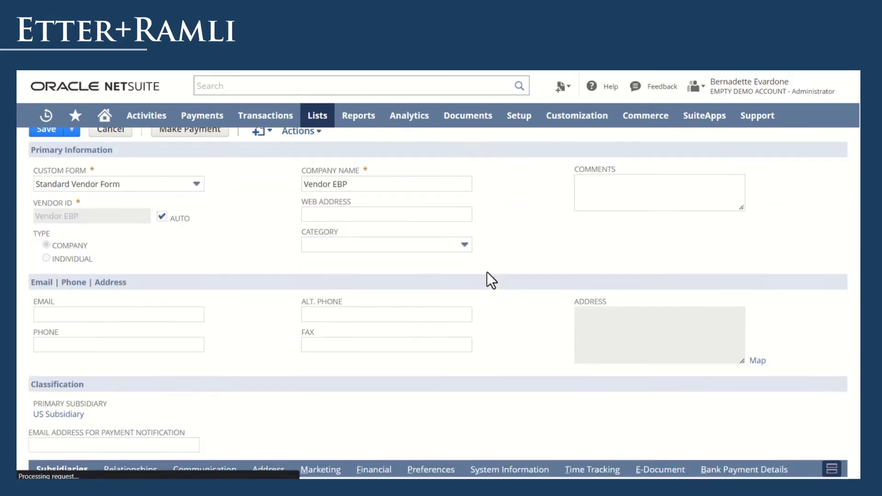
pyautogui.click(742, 415)
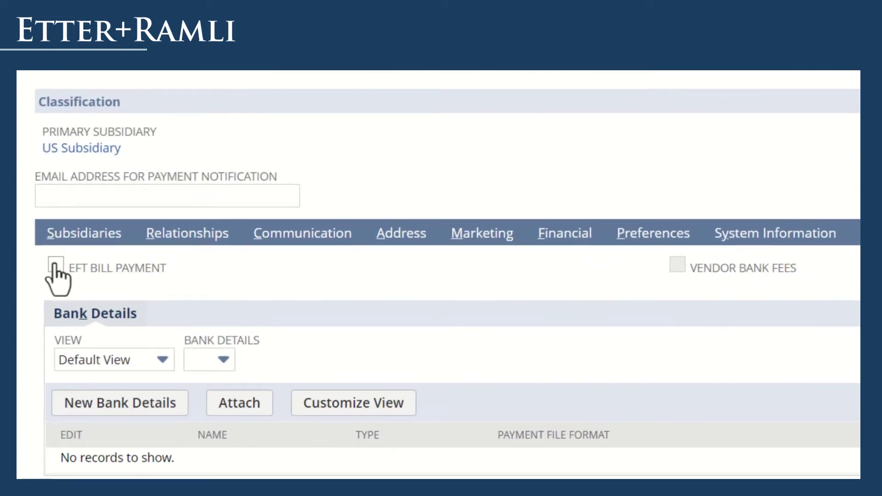
pyautogui.click(55, 265)
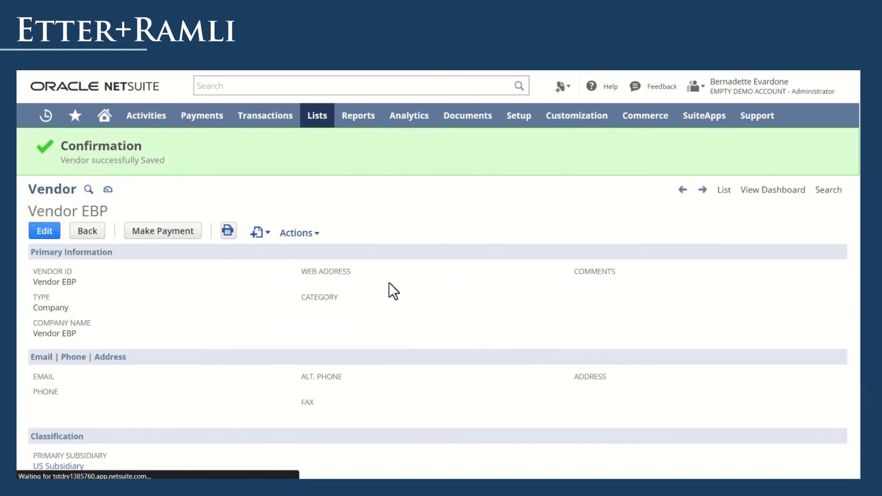
pyautogui.scroll(-3, 391, 282)
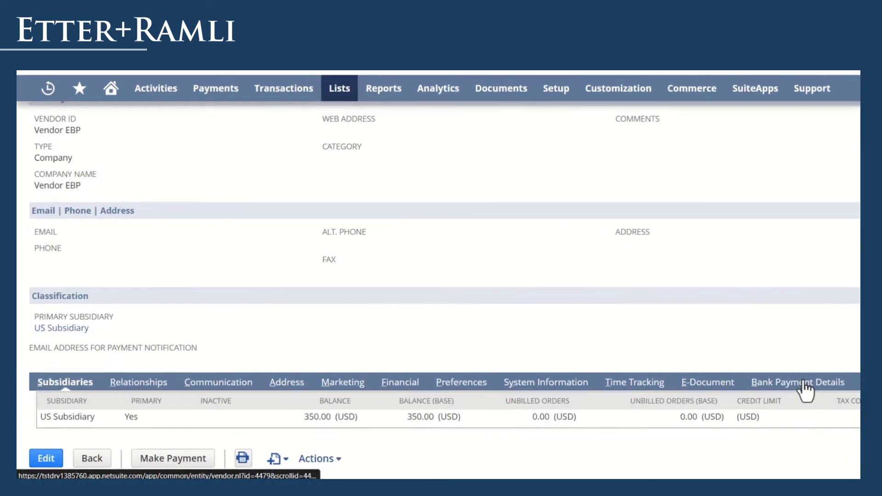
# Create a new Bank Details entry from the vendor's Bank Payment Details subtab.
pyautogui.click(751, 391)
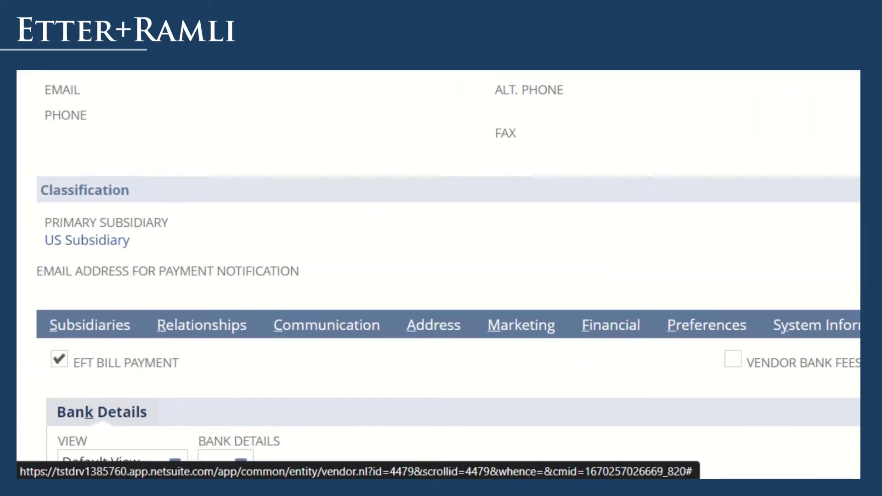
pyautogui.scroll(-4, 648, 257)
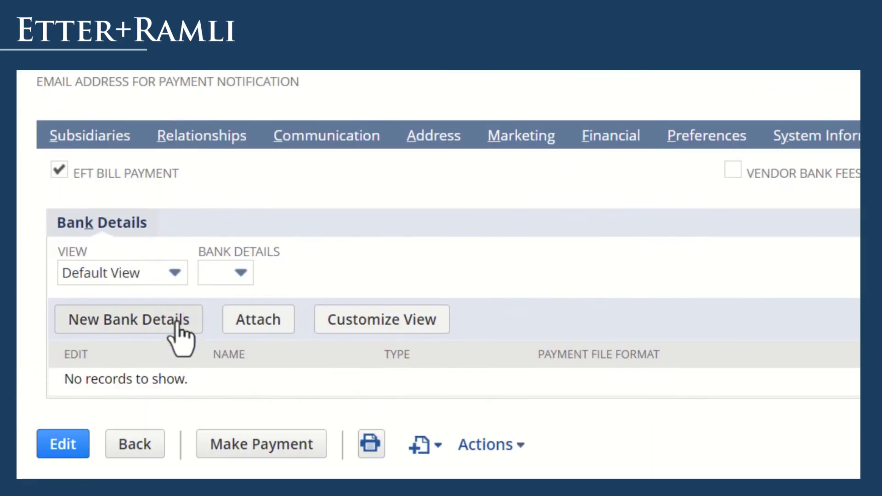
pyautogui.click(177, 321)
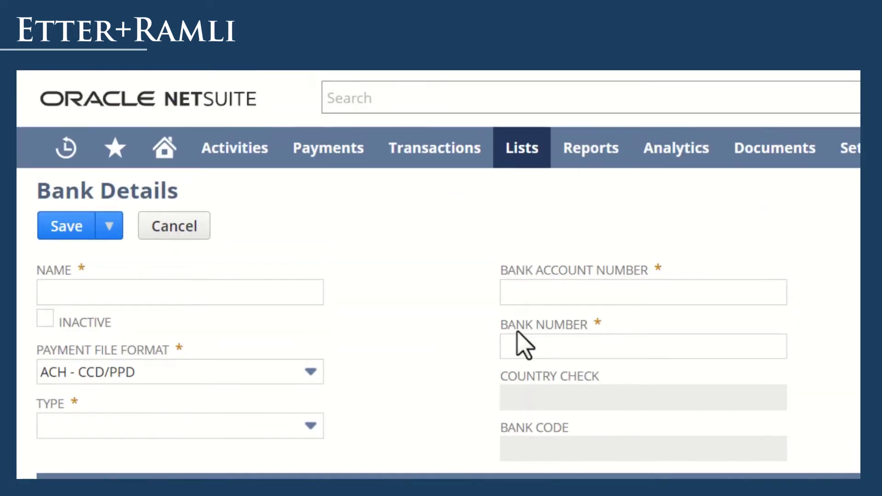
# Name the new bank details entry 'Bank of America - EC'.
pyautogui.click(104, 296)
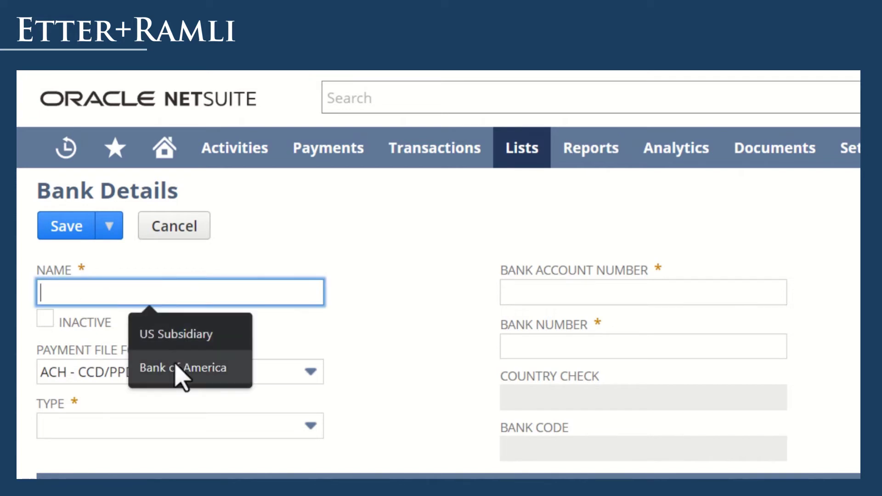
pyautogui.click(177, 368)
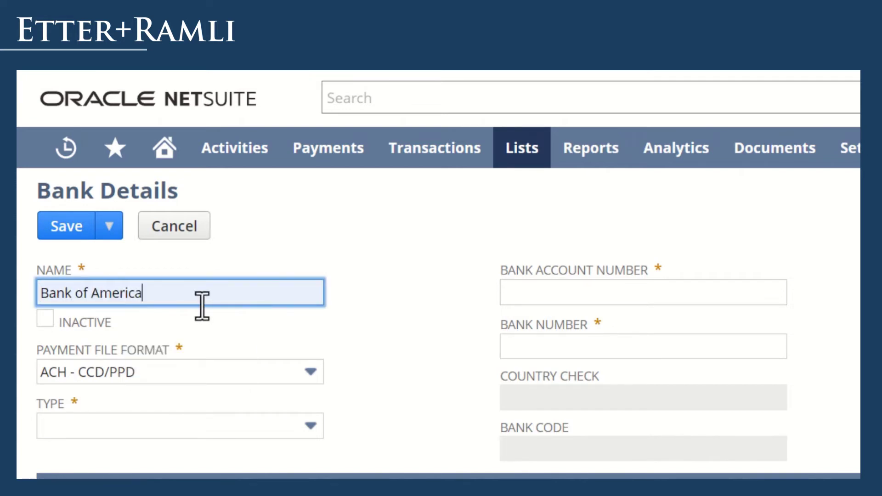
pyautogui.write('- EC')
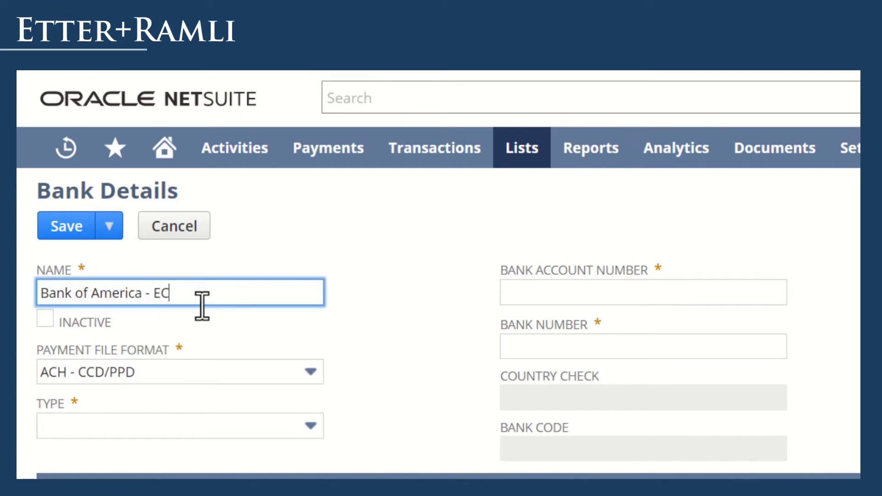
# Keep ACH - CCD/PPD as the payment file format and set the type to Primary.
pyautogui.click(192, 378)
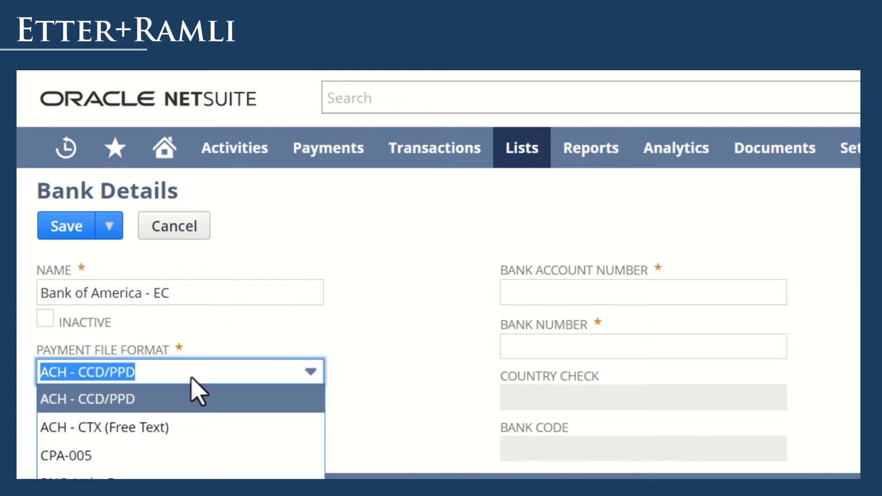
pyautogui.click(197, 399)
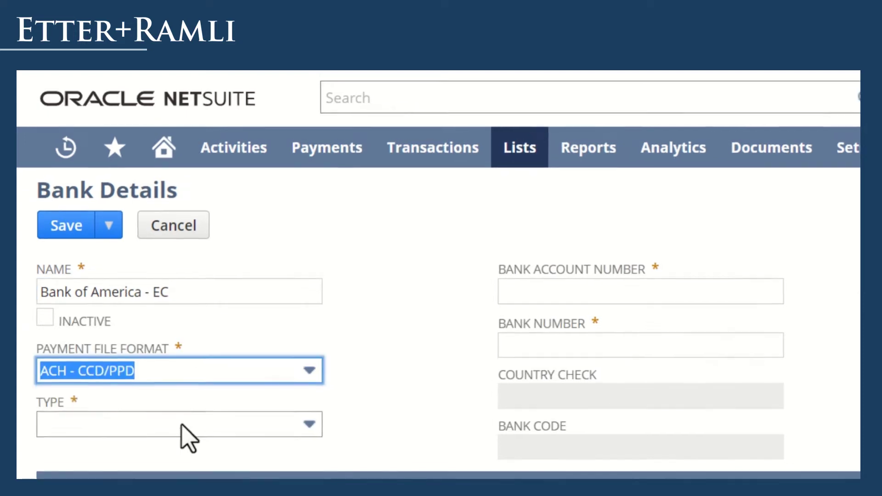
pyautogui.click(185, 426)
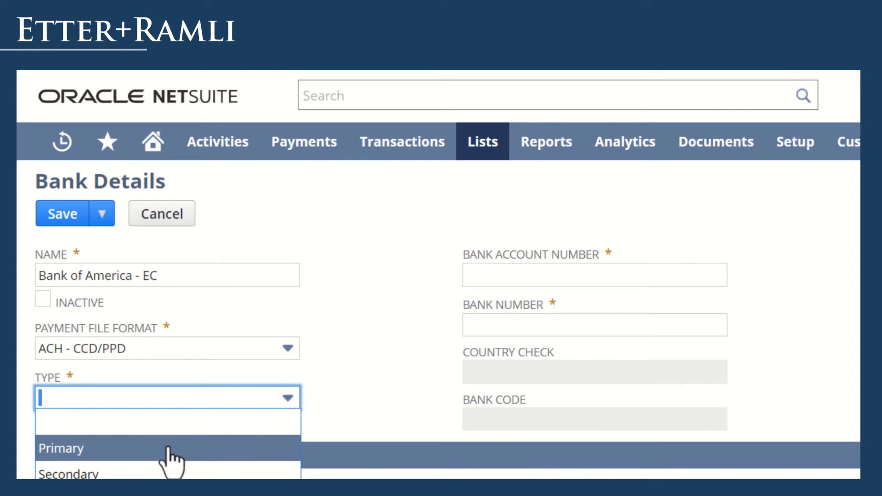
pyautogui.click(167, 448)
pyautogui.click(500, 273)
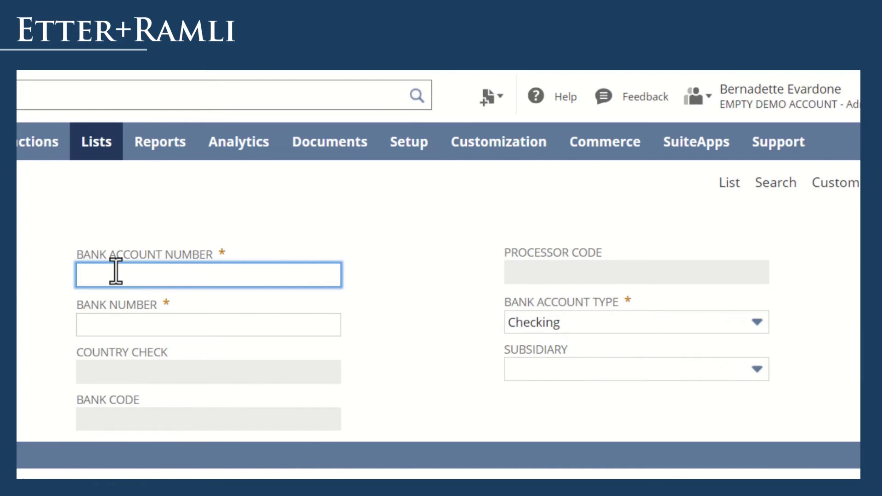
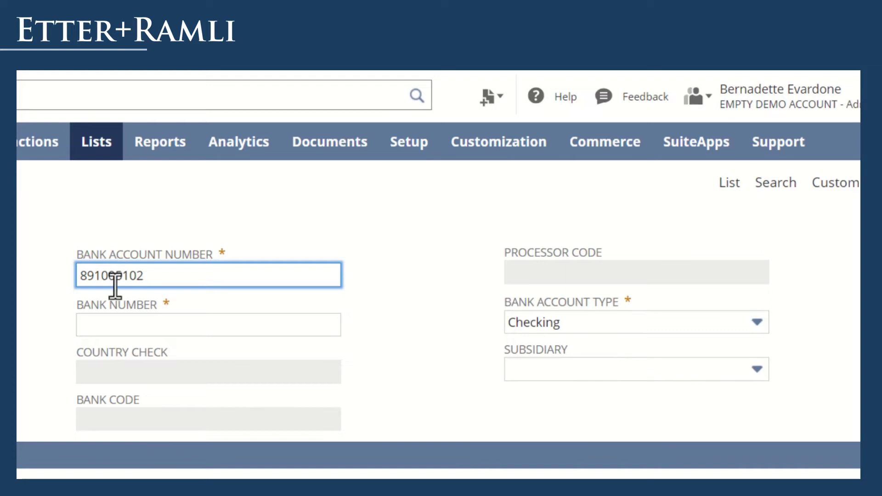
pyautogui.click(120, 326)
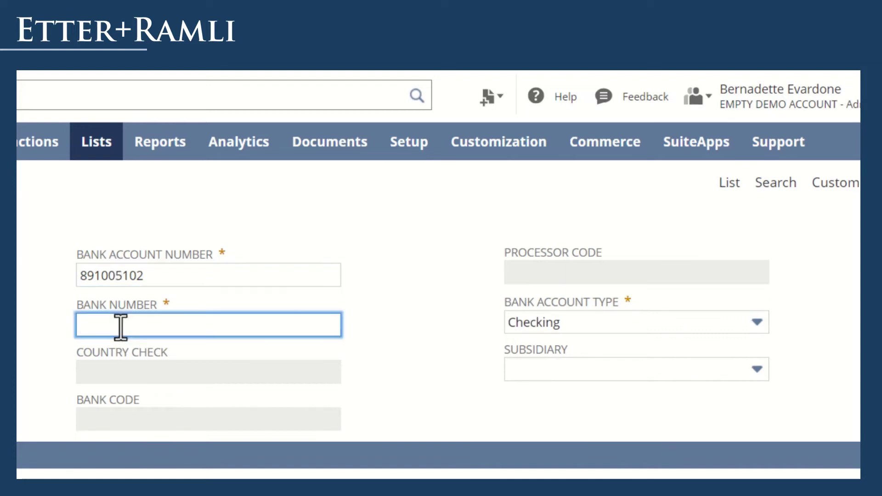
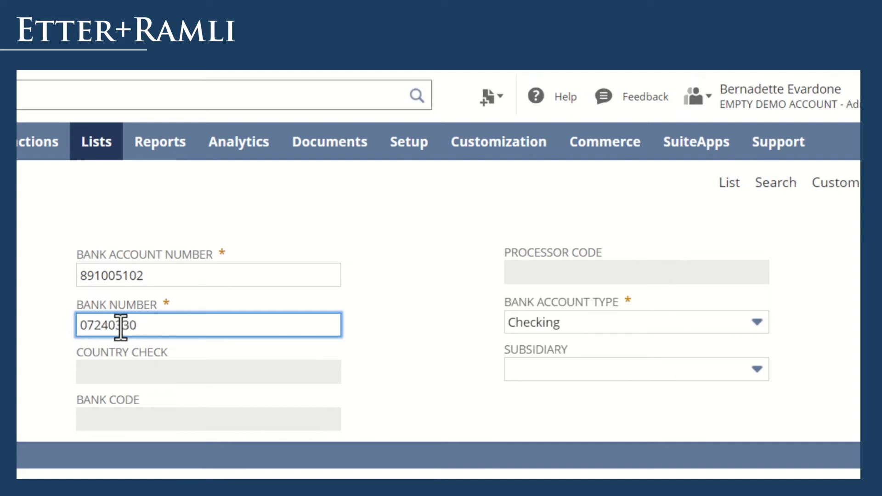
pyautogui.click(440, 400)
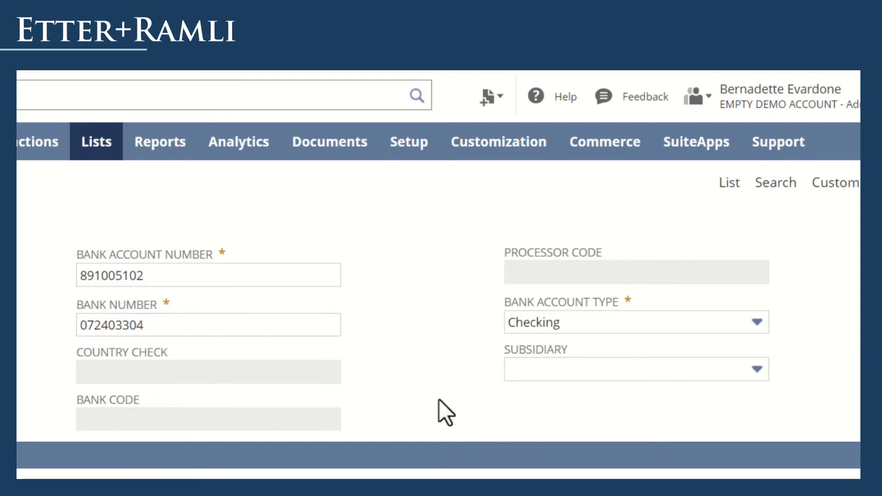
# Correct the bank number with an added 0 and save the Bank Details entry.
pyautogui.click(130, 325)
pyautogui.write('0')
pyautogui.click(414, 405)
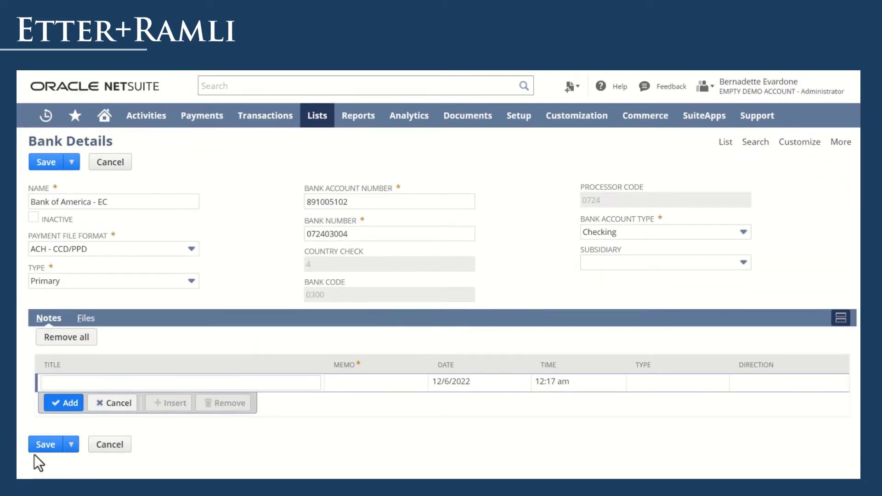
pyautogui.click(39, 451)
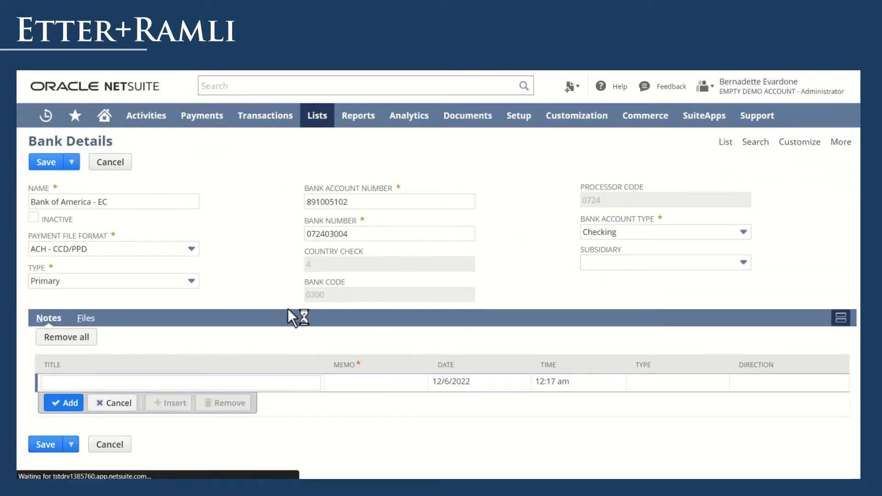
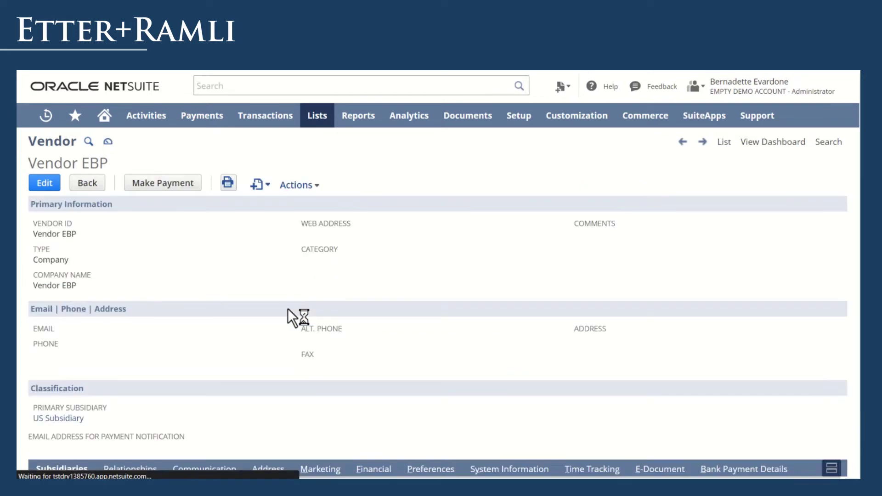
# Show Vendor EBP's Bank Payment Details with the EFT bank information.
pyautogui.scroll(-2, 287, 308)
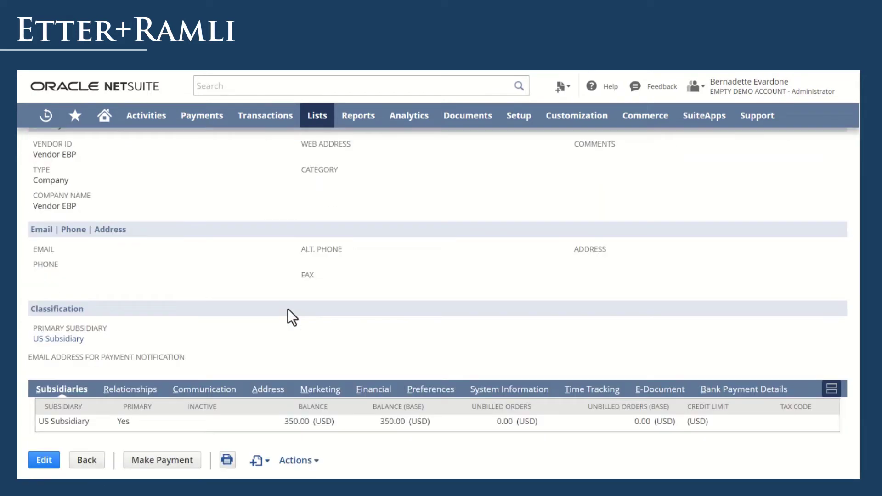
pyautogui.click(698, 389)
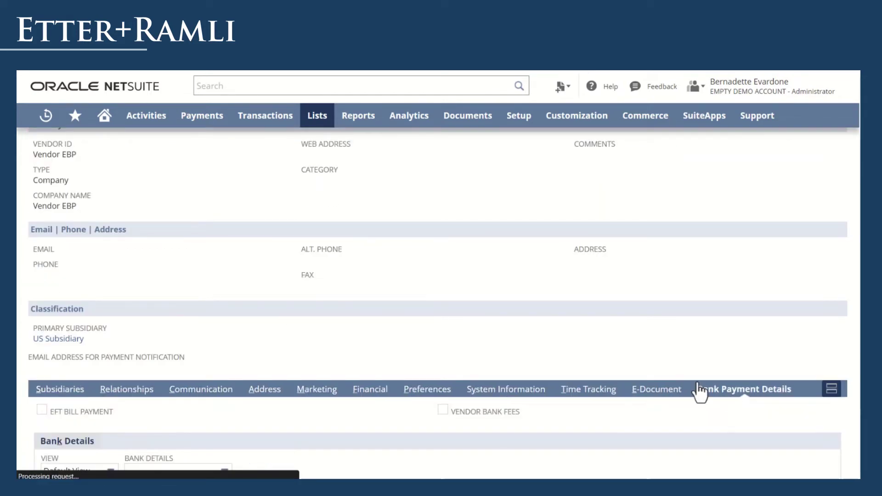
pyautogui.scroll(-3, 632, 330)
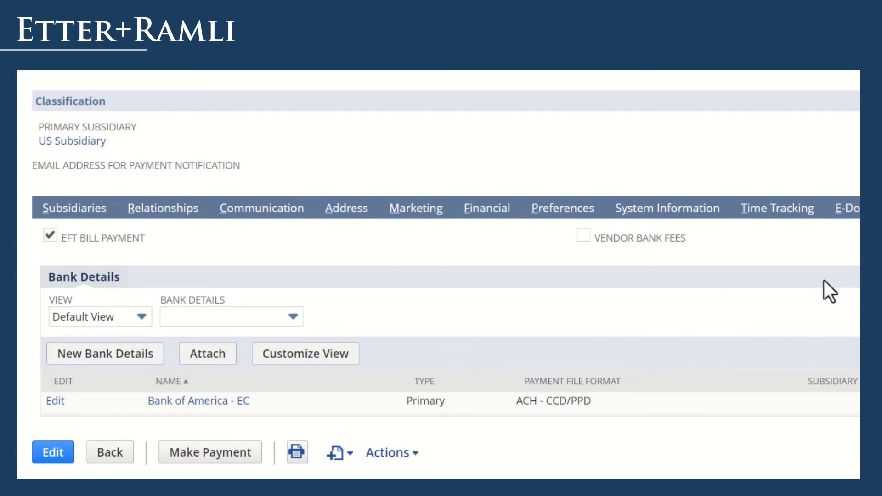
# Review the vendor's System Information and its System Notes change history.
pyautogui.click(679, 216)
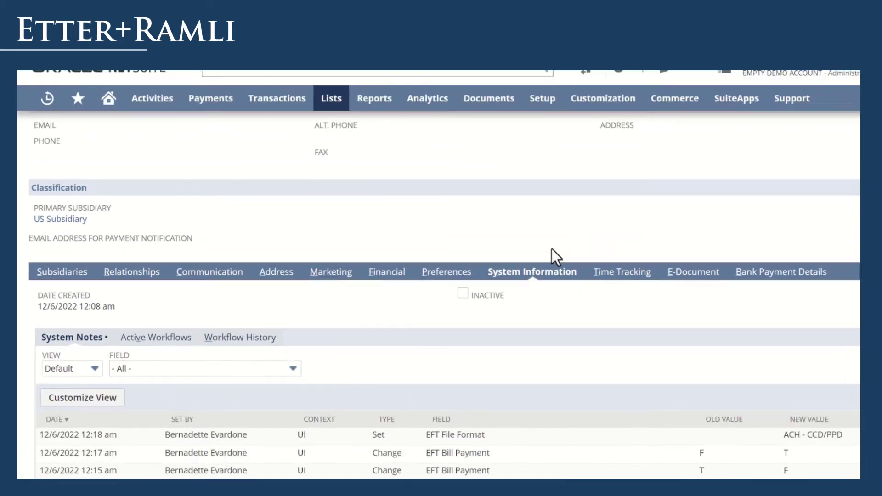
pyautogui.scroll(-5, 532, 256)
pyautogui.scroll(-2, 528, 260)
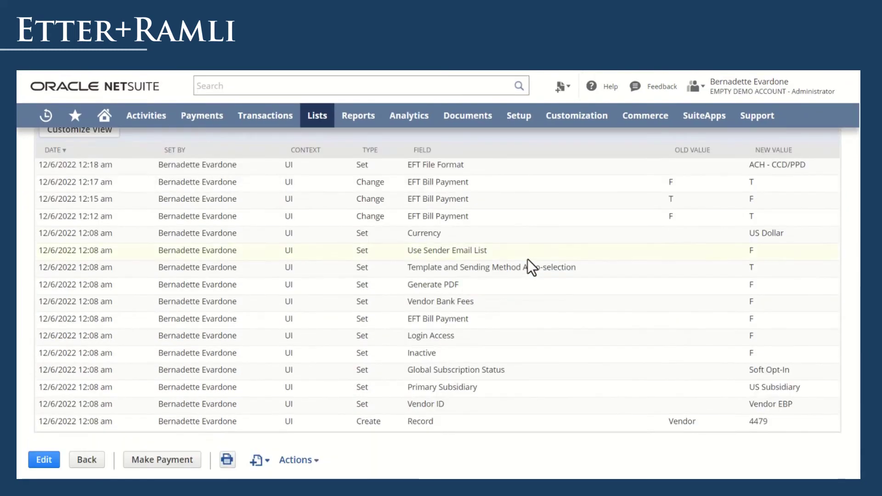
pyautogui.scroll(2, 528, 259)
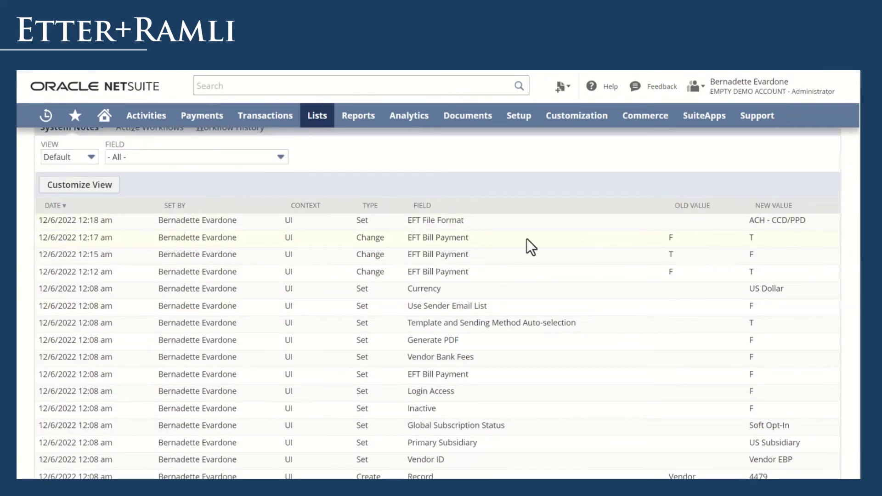
pyautogui.scroll(10, 564, 287)
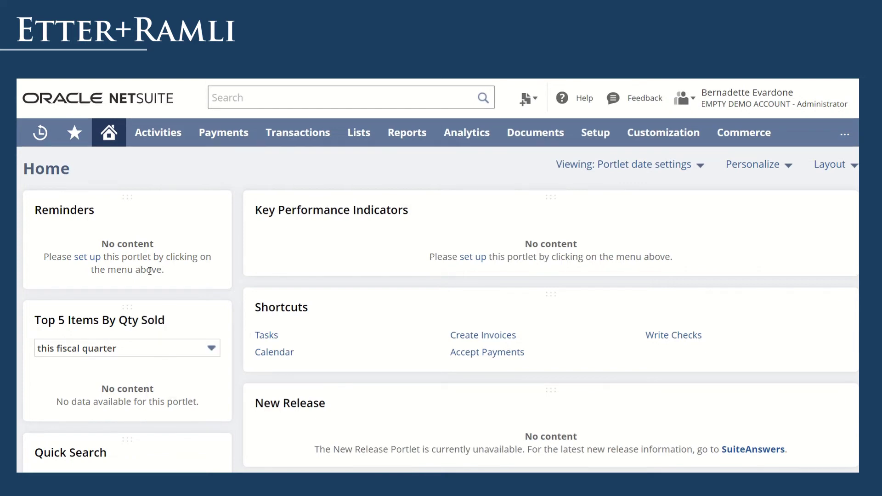
# Open the Electronic Payments Preference from Payments > Setup in edit mode.
pyautogui.moveTo(222, 138)
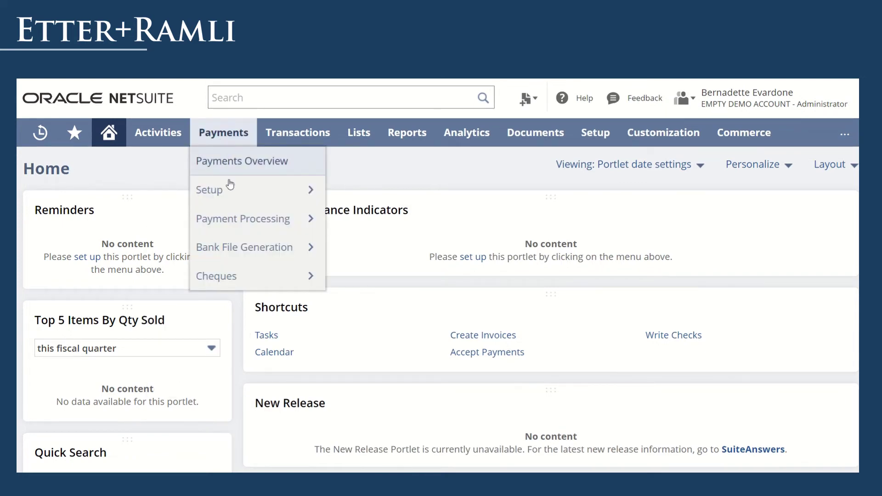
pyautogui.moveTo(232, 191)
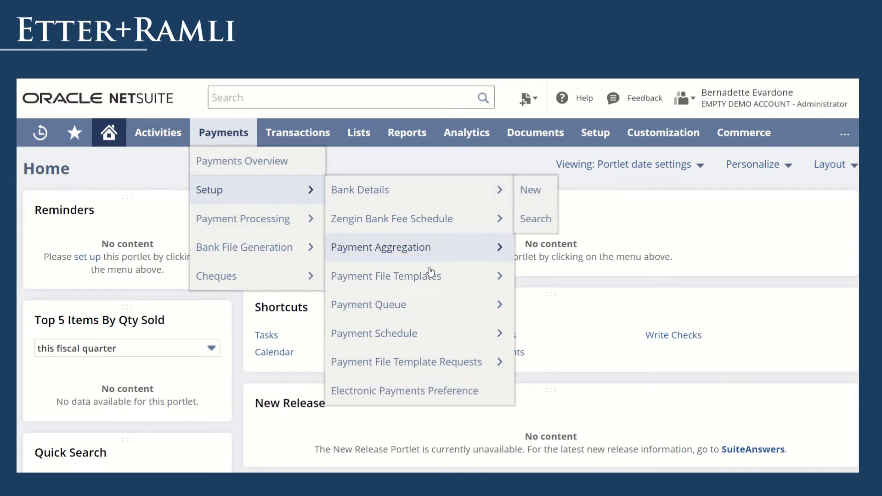
pyautogui.click(418, 395)
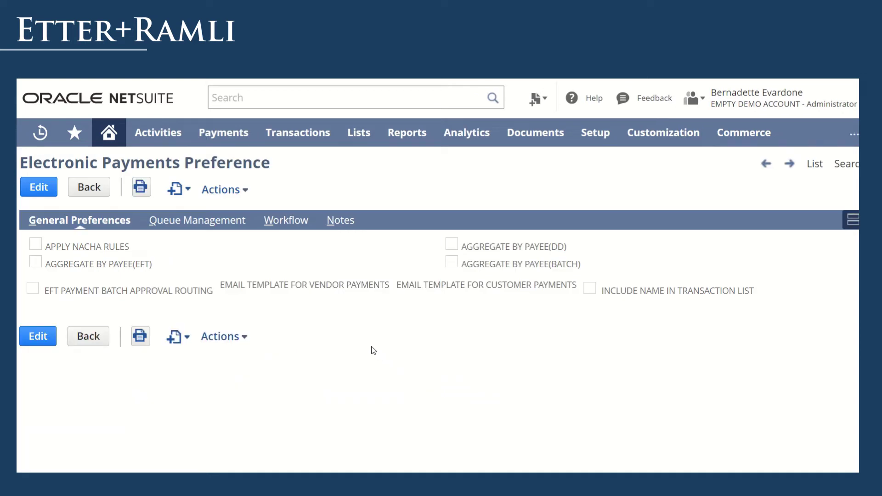
pyautogui.click(34, 195)
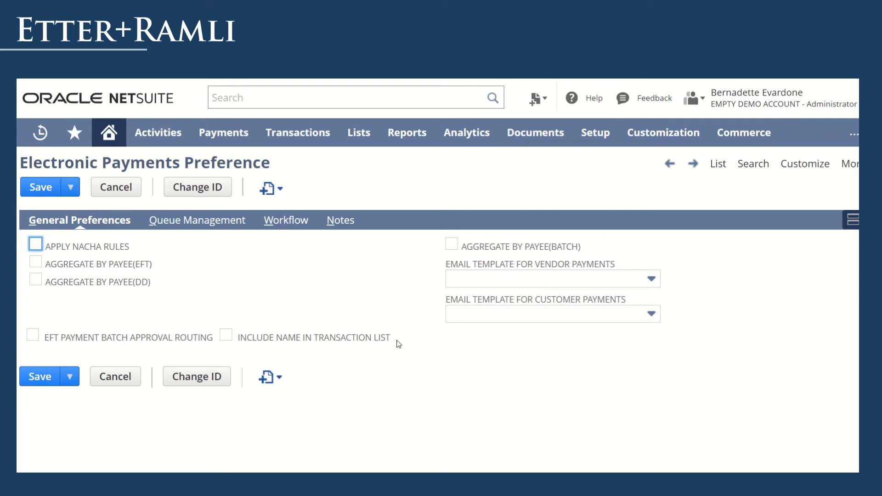
# Check the vendor and customer payment email templates, leaving both empty, then view Queue Management.
pyautogui.click(628, 281)
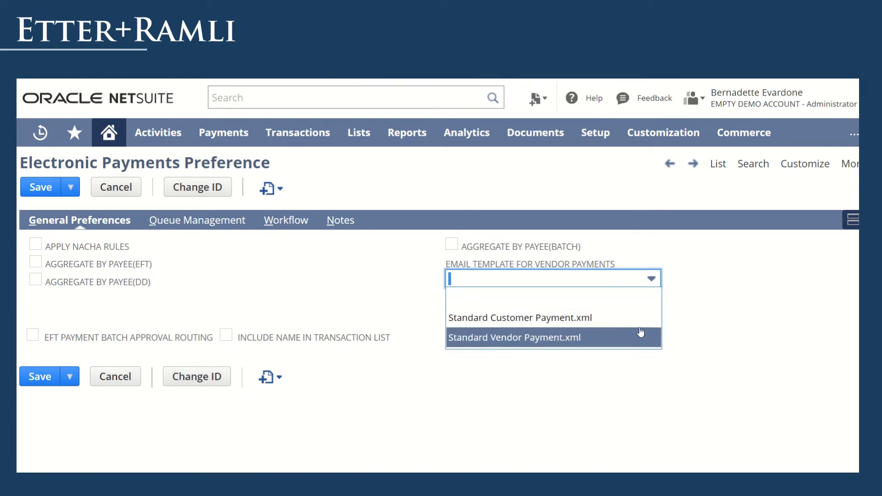
pyautogui.click(713, 305)
pyautogui.click(646, 319)
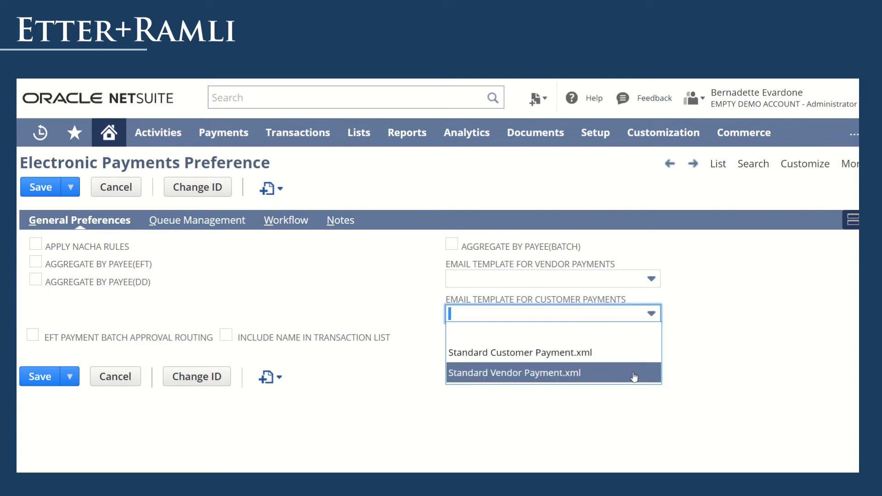
pyautogui.click(760, 330)
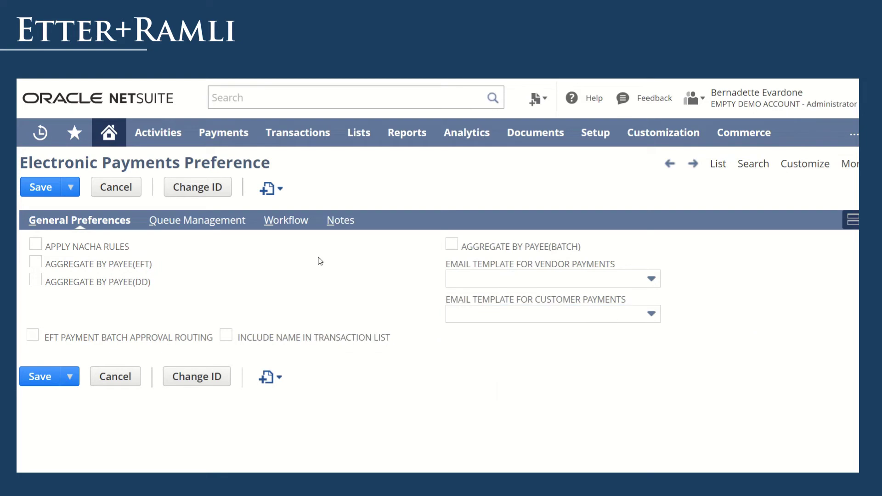
pyautogui.click(223, 225)
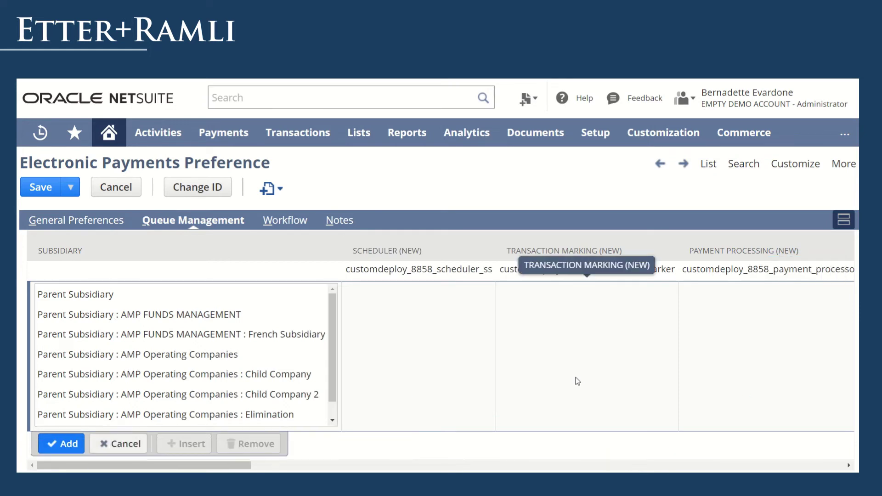
# Look over the preference's Workflow subtab, then return to General Preferences.
pyautogui.scroll(-1, 577, 381)
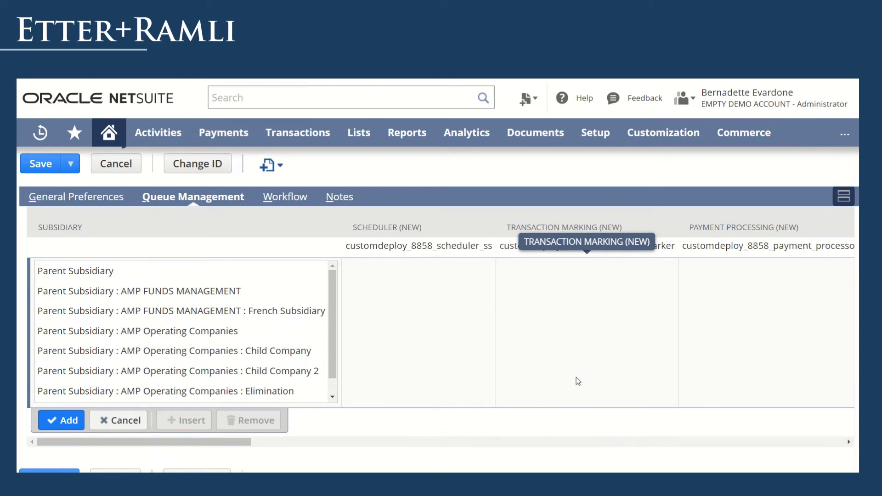
pyautogui.scroll(1, 578, 382)
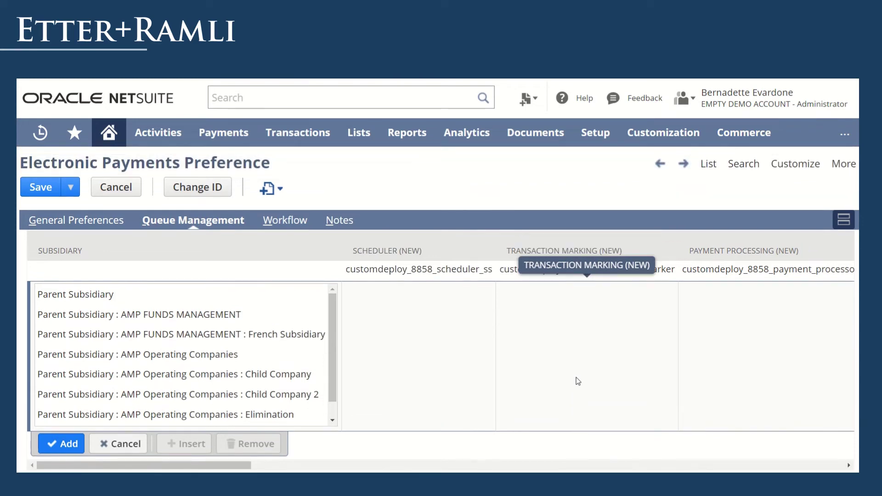
pyautogui.click(288, 223)
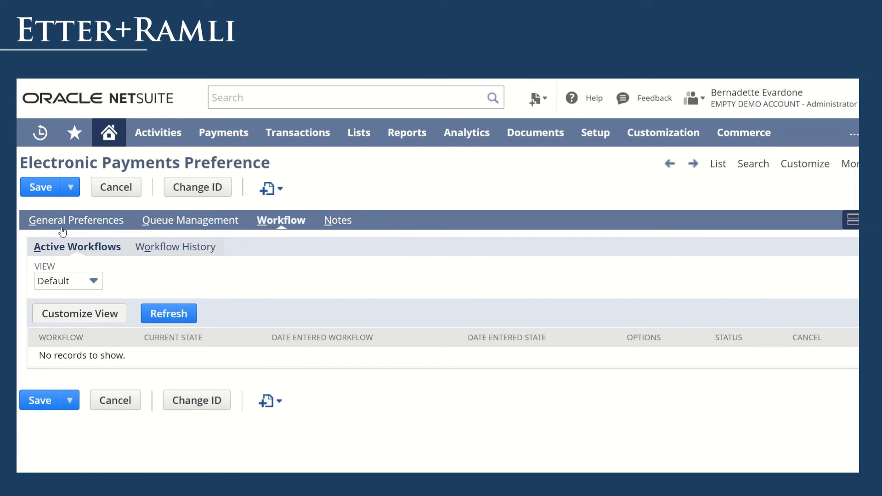
pyautogui.click(37, 222)
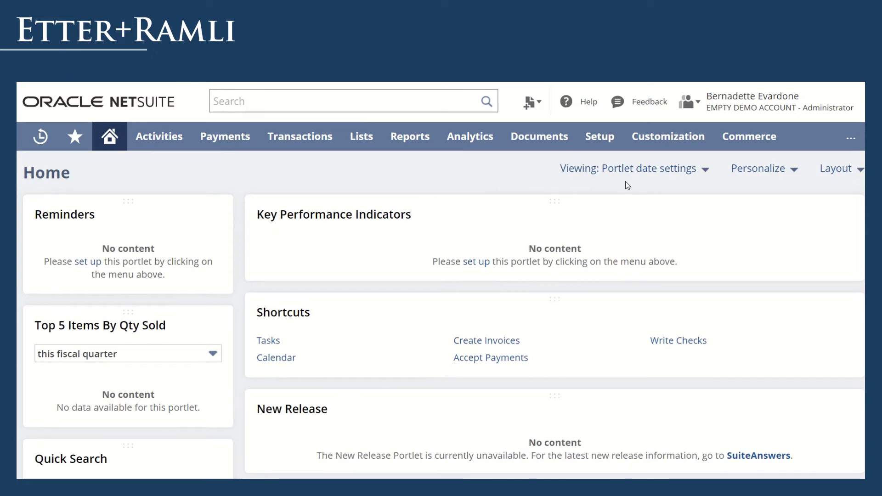
# Open Bill Payment Processing and pay from the Bank of America - EC account.
pyautogui.moveTo(230, 146)
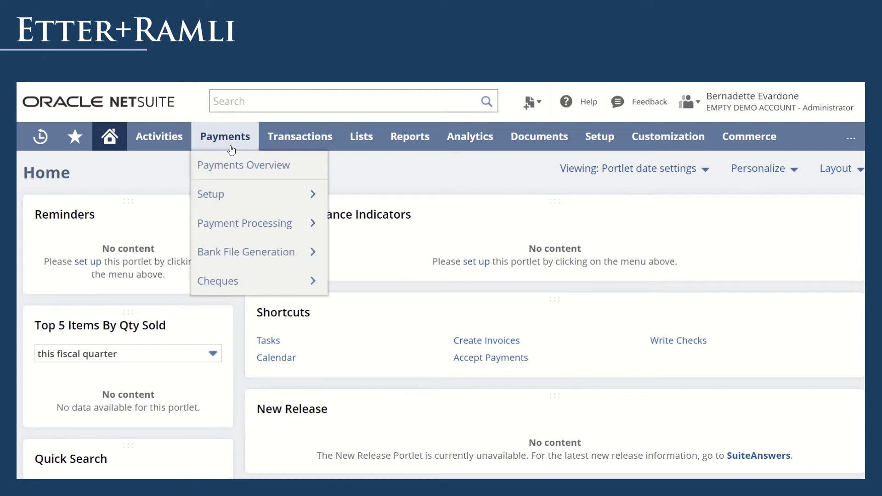
pyautogui.moveTo(236, 220)
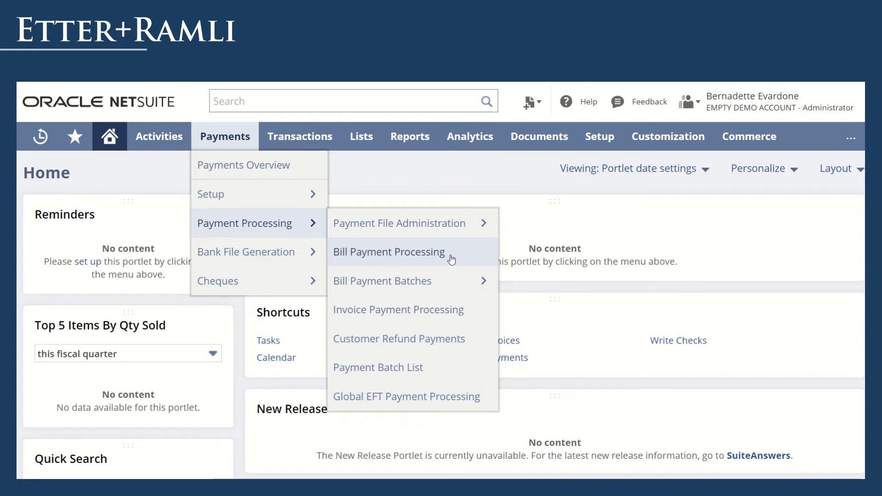
pyautogui.click(451, 257)
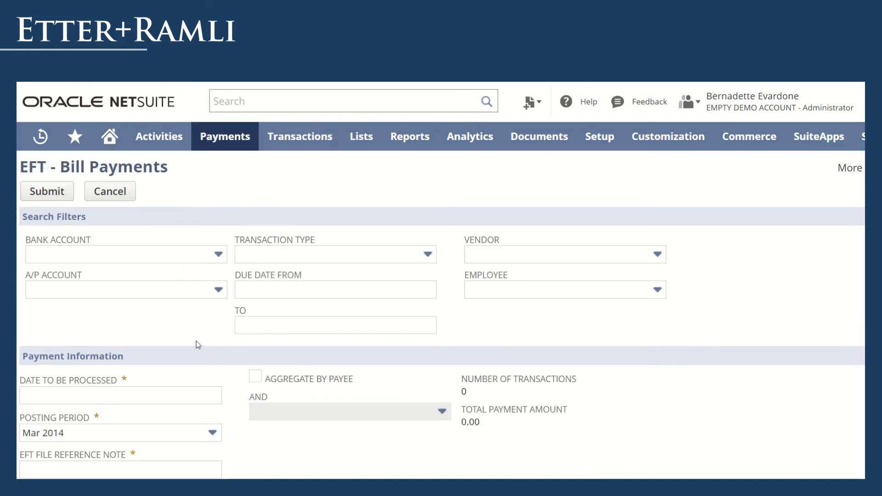
pyautogui.click(175, 265)
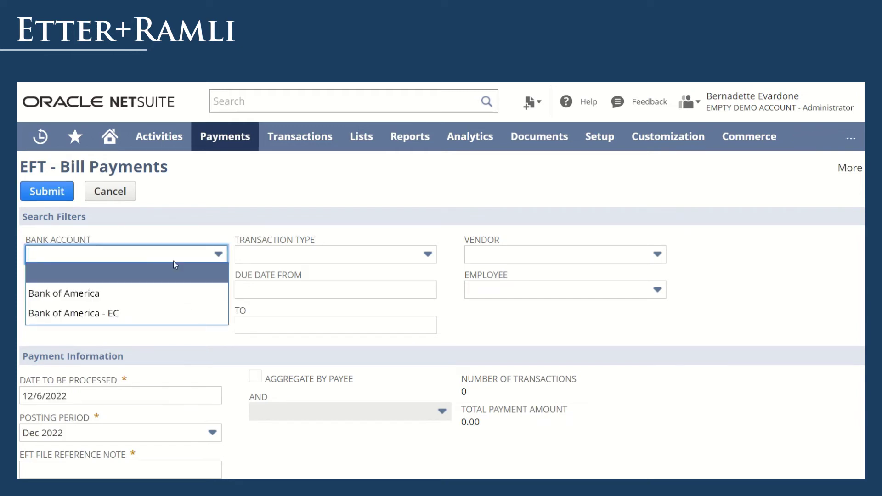
pyautogui.click(152, 313)
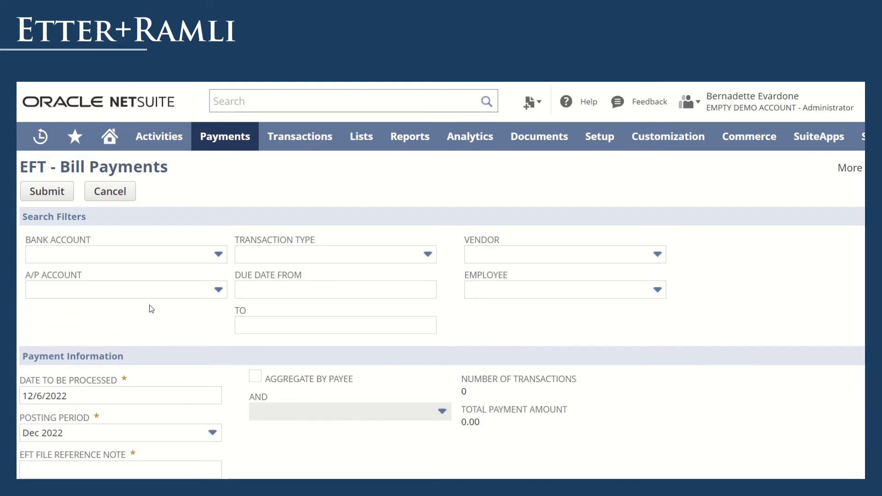
pyautogui.click(162, 260)
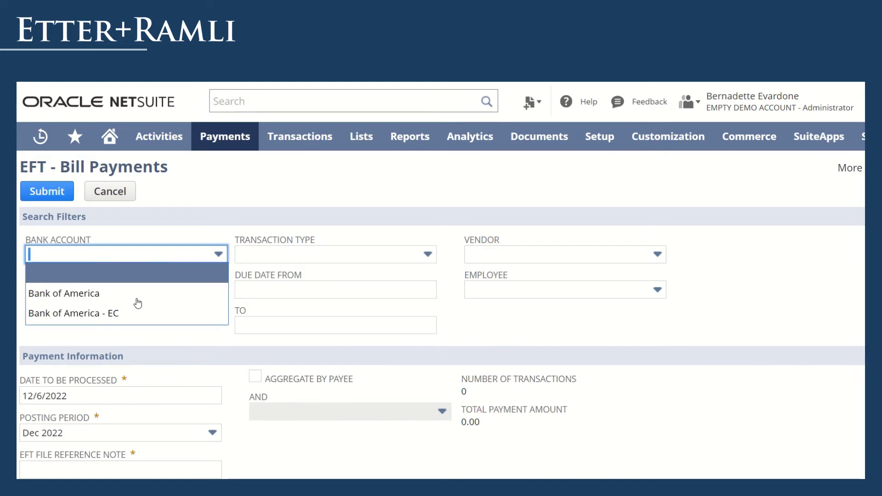
pyautogui.click(124, 315)
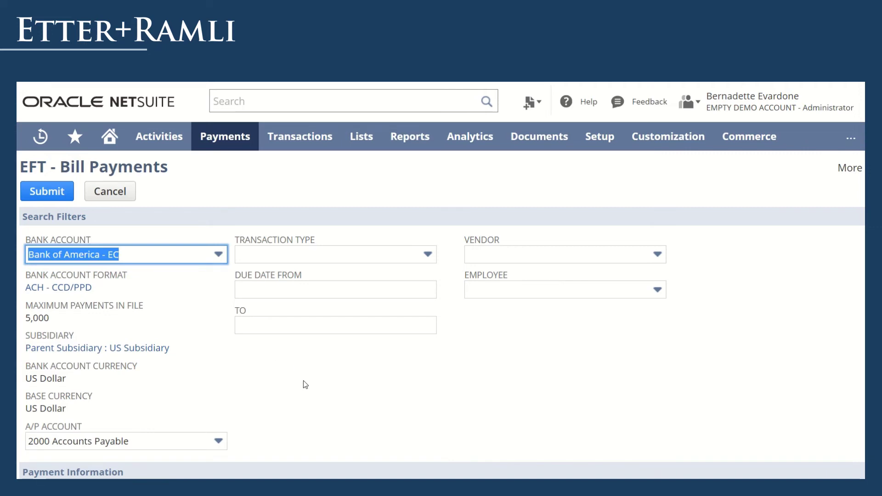
# Keep the default transaction type, processing date 12/6/2022 and posting period Dec 2022.
pyautogui.click(418, 260)
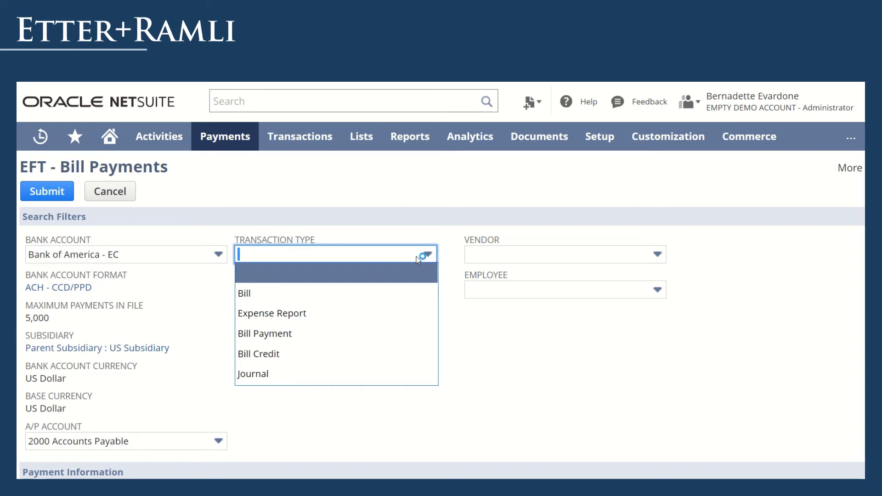
pyautogui.click(493, 329)
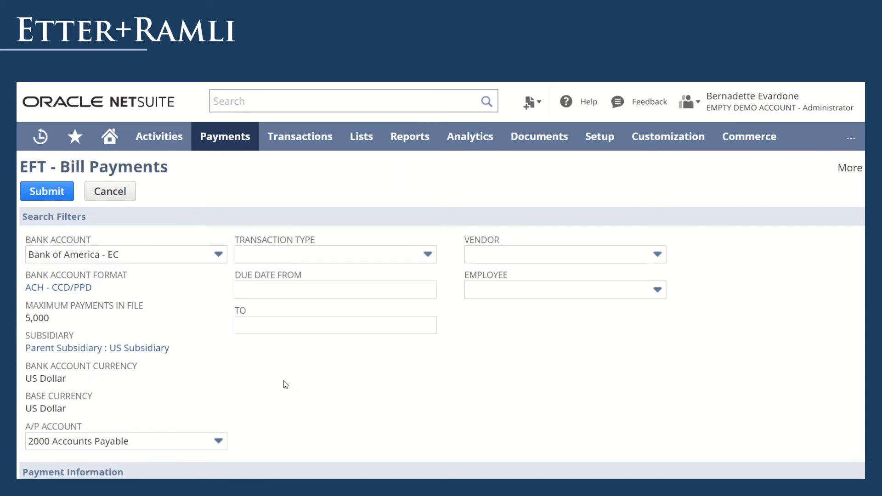
pyautogui.scroll(-5, 285, 384)
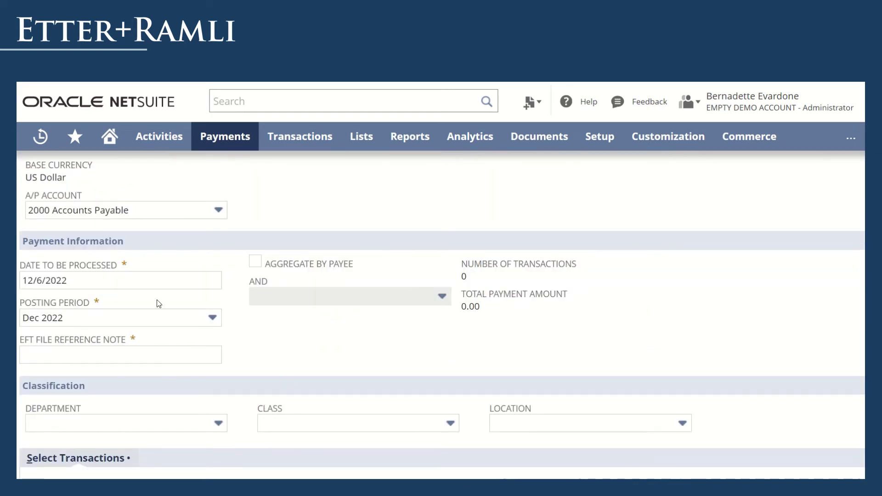
pyautogui.click(232, 279)
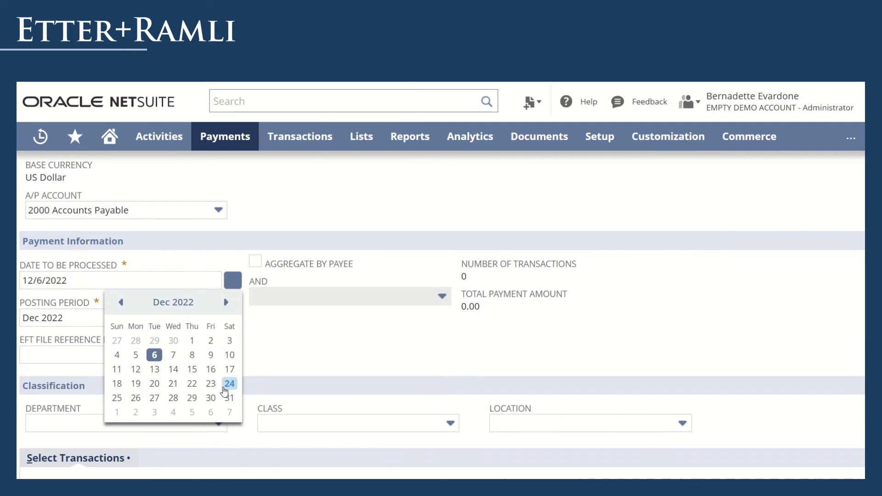
pyautogui.click(316, 360)
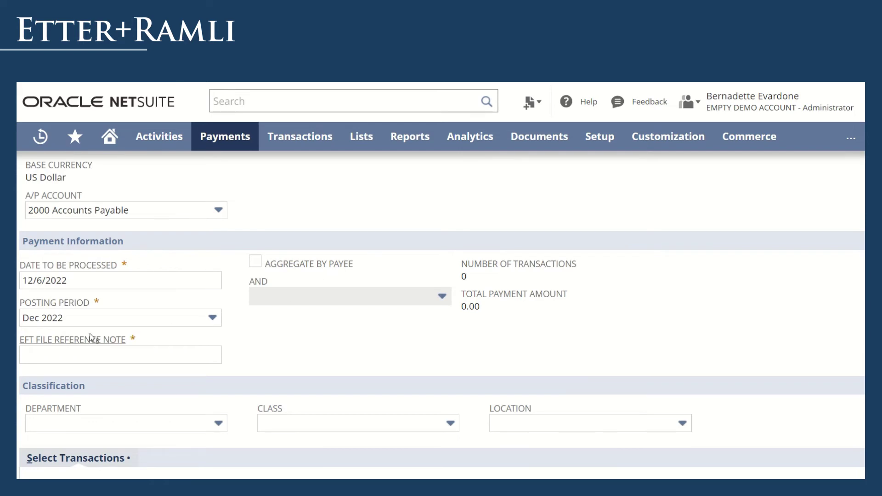
pyautogui.click(108, 317)
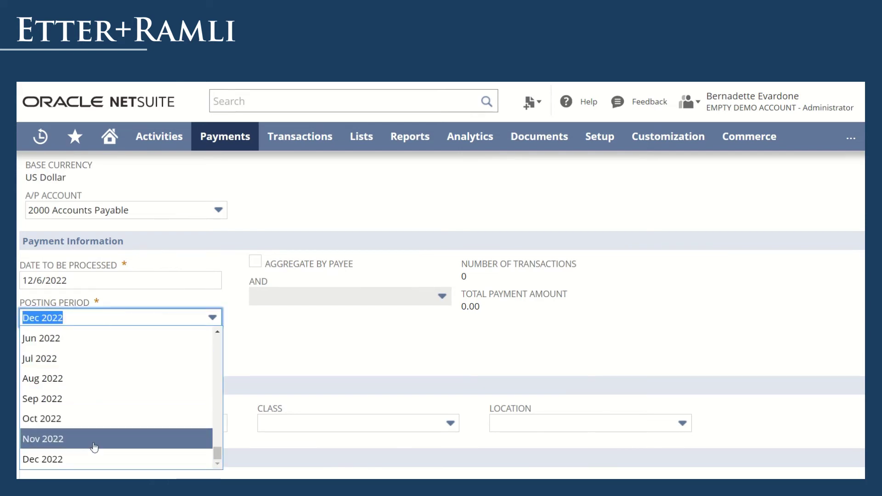
pyautogui.click(323, 345)
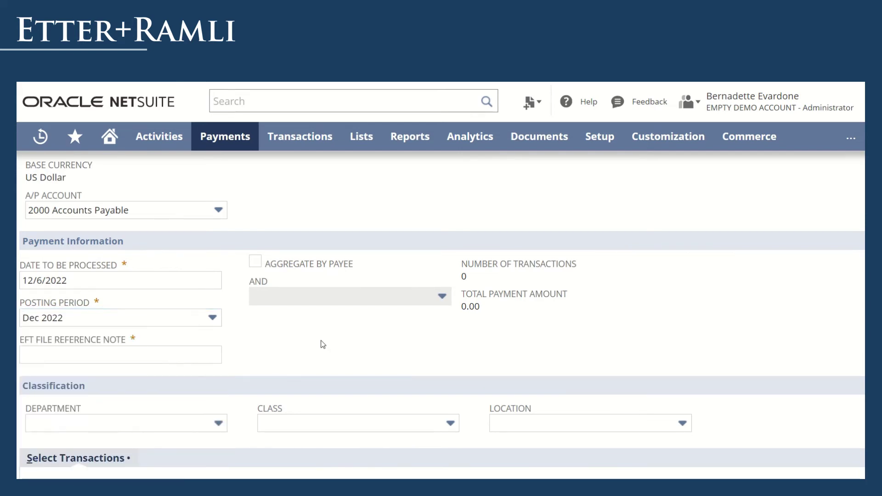
# Enter EFT#1 as the EFT file reference note and bring up the open Vendor EBP bills.
pyautogui.click(156, 358)
pyautogui.write('EFT')
pyautogui.write('#1')
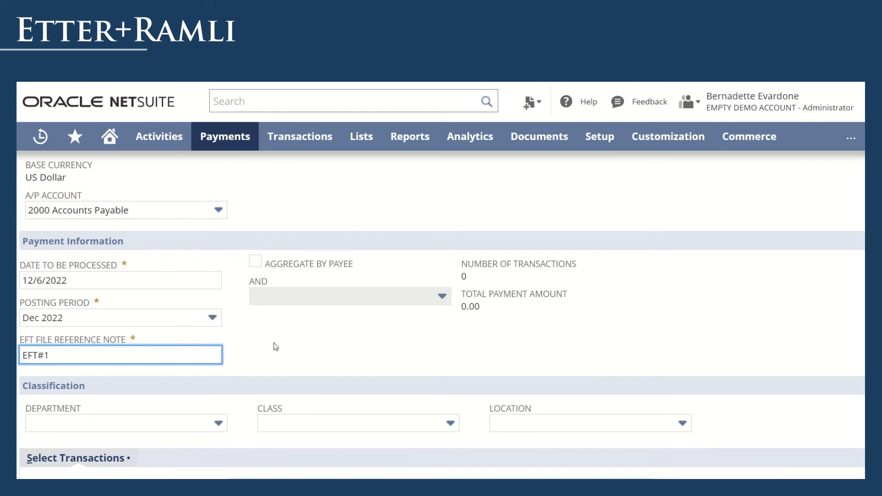
pyautogui.click(274, 343)
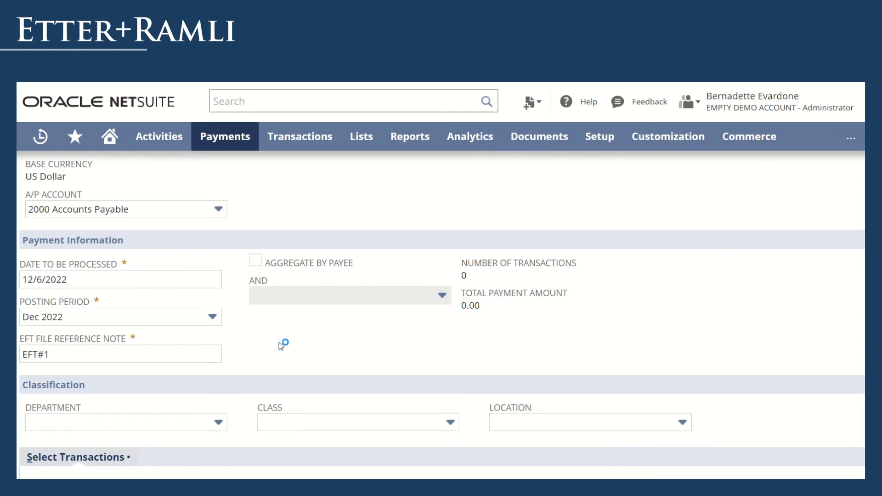
pyautogui.scroll(-5, 279, 342)
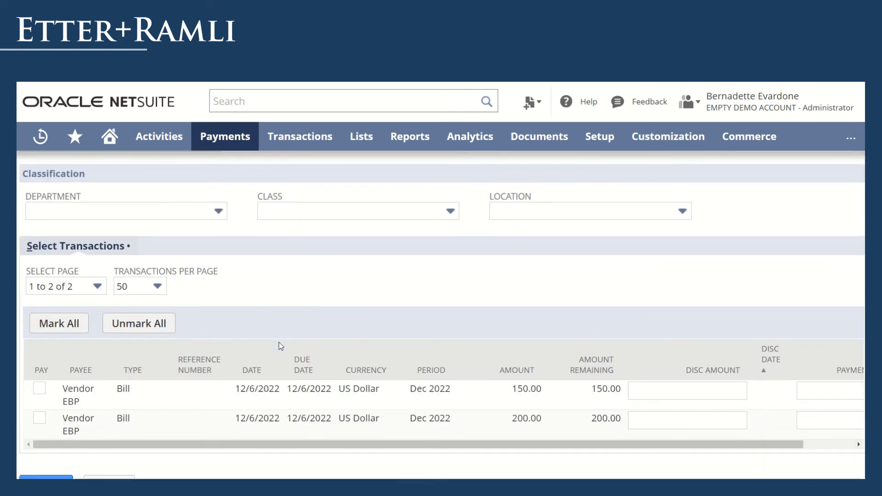
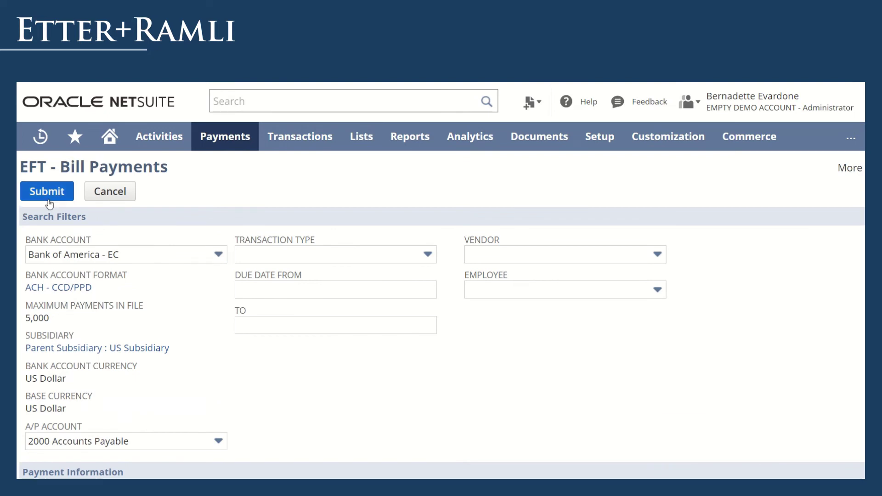
# Submit the EFT bill payment run to create payment file 00000001.
pyautogui.click(49, 195)
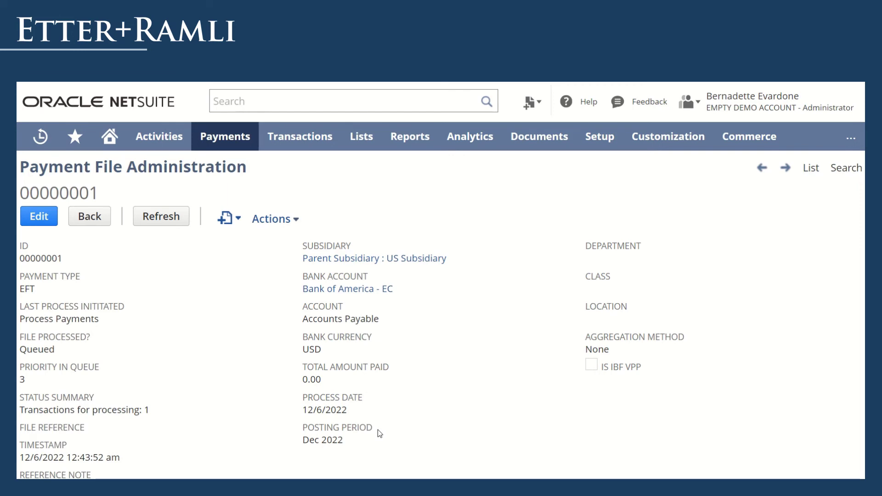
# Refresh payment file 00000001 until it reaches Creating Payment File, totalling 150.00 USD to Vendor EBP.
pyautogui.scroll(-2, 378, 434)
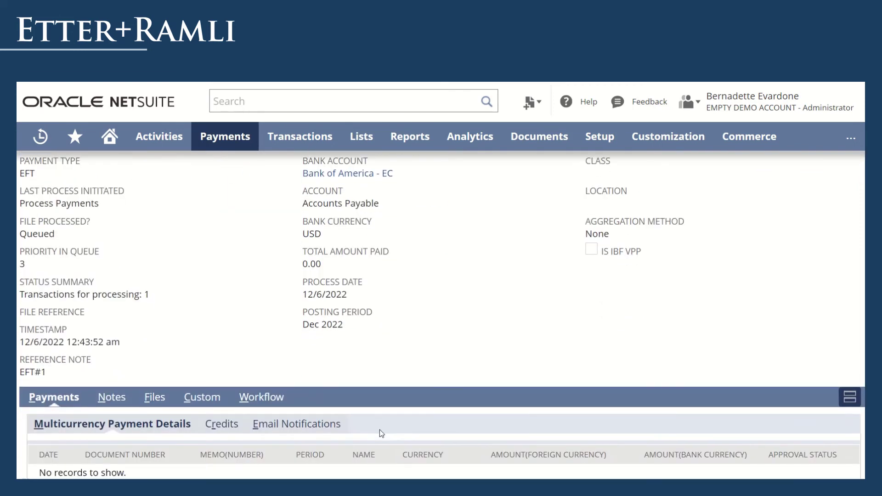
pyautogui.scroll(-1, 380, 434)
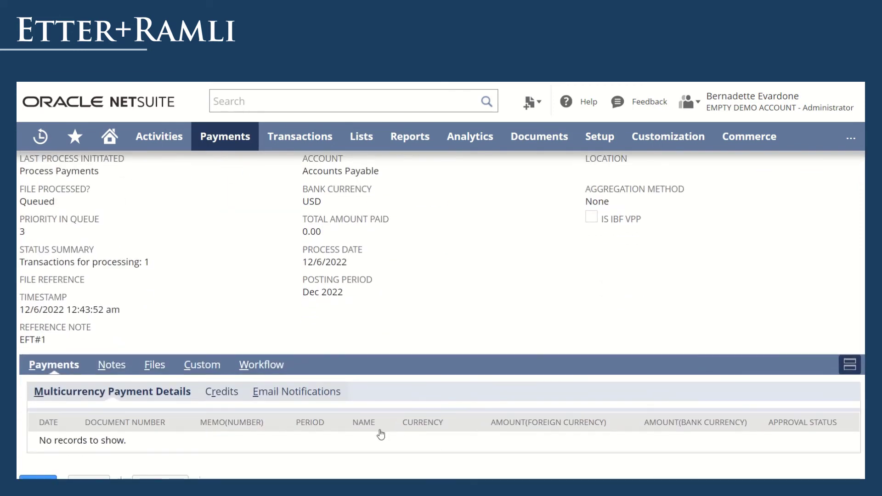
pyautogui.scroll(1, 381, 433)
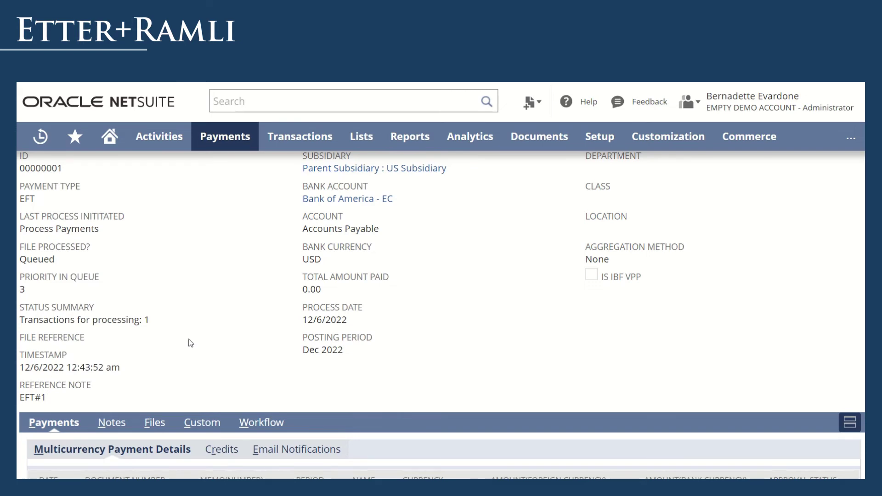
pyautogui.scroll(2, 191, 343)
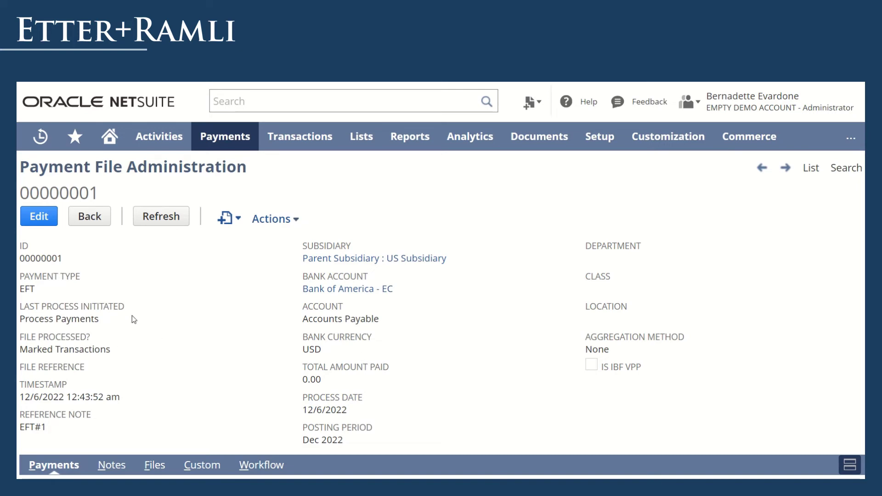
pyautogui.click(162, 224)
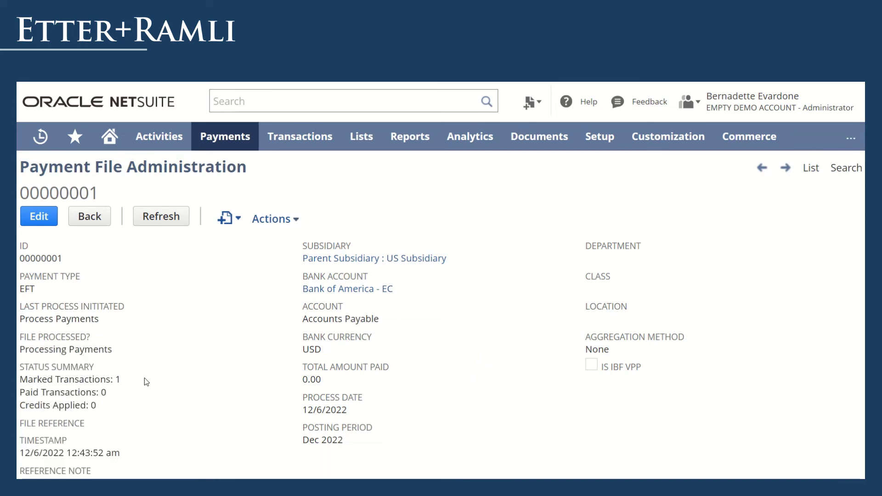
pyautogui.scroll(-2, 161, 430)
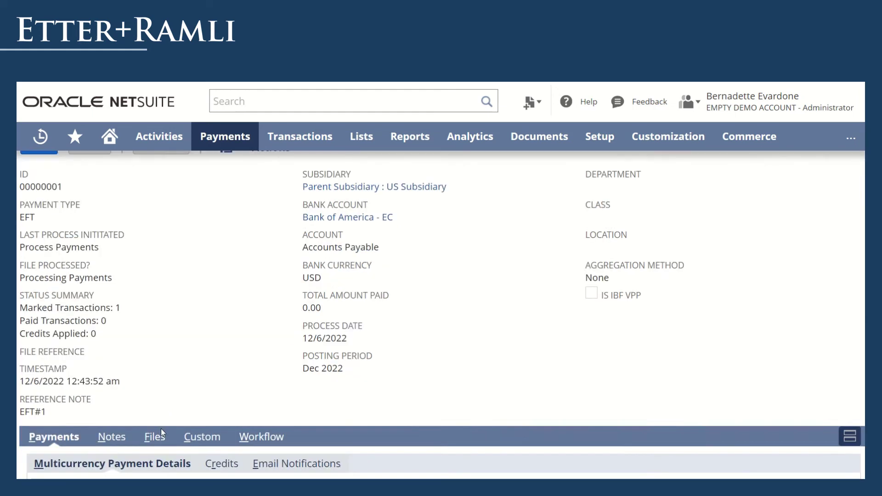
pyautogui.scroll(2, 162, 430)
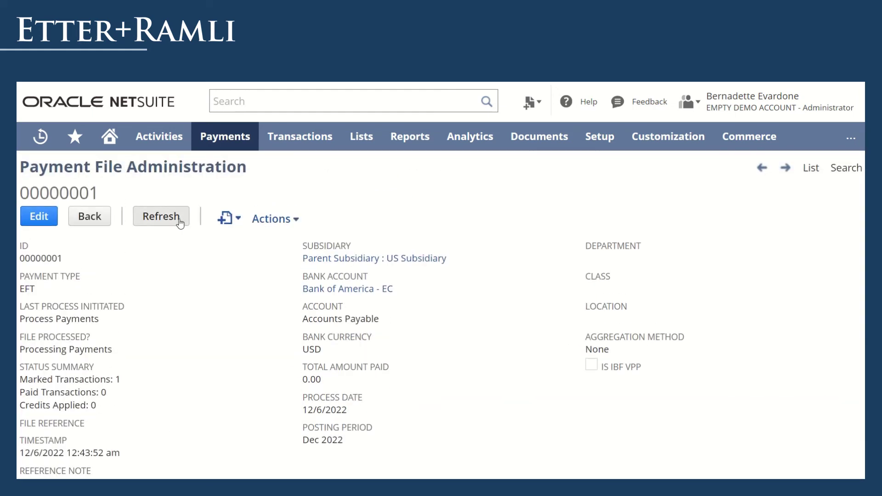
pyautogui.click(181, 219)
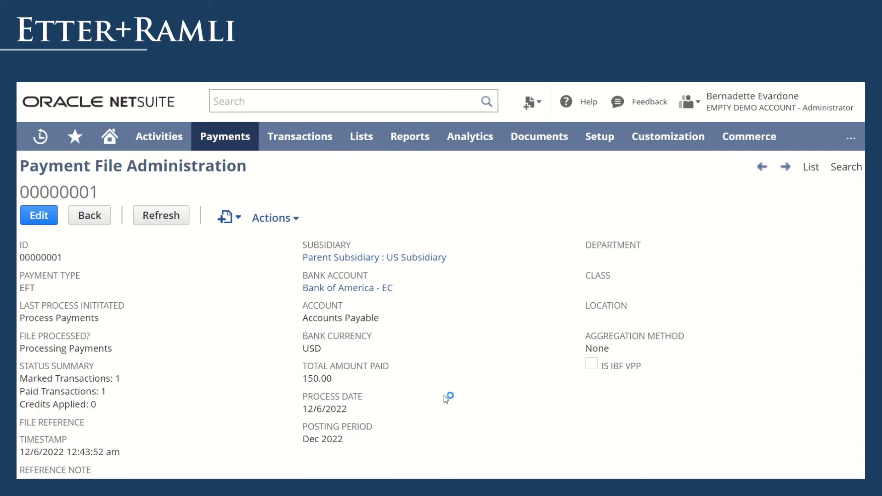
pyautogui.scroll(-3, 444, 395)
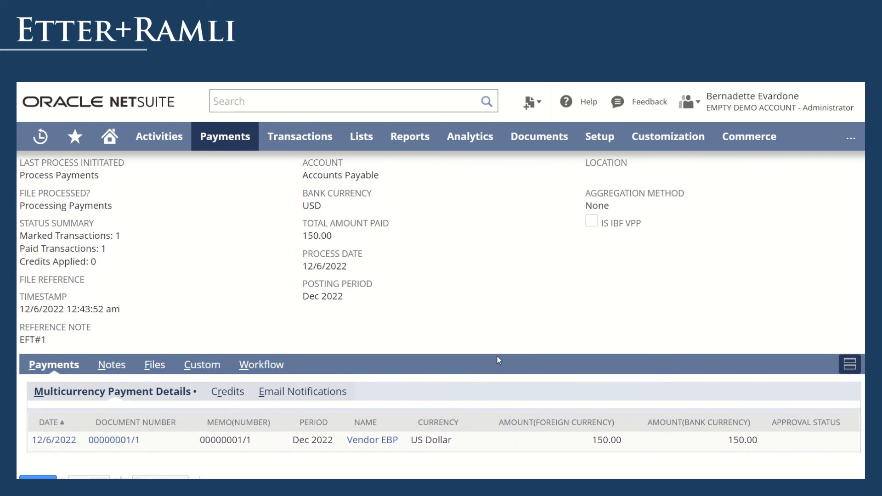
pyautogui.scroll(3, 498, 360)
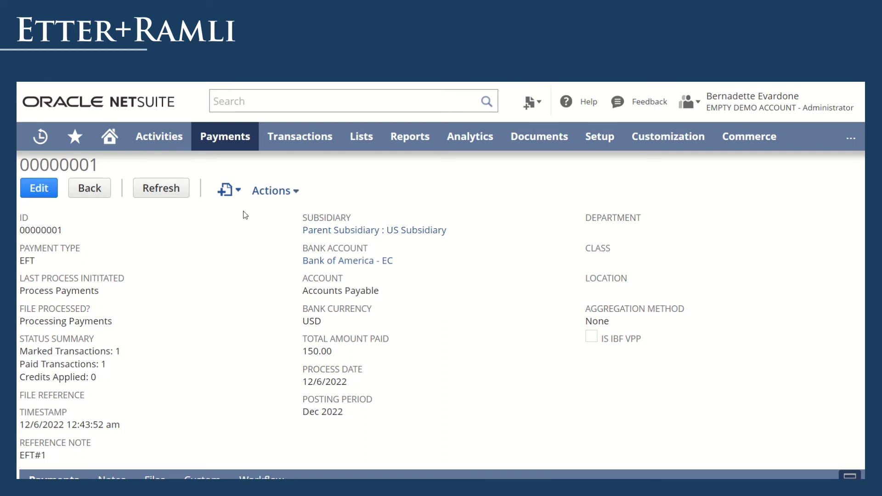
pyautogui.click(174, 187)
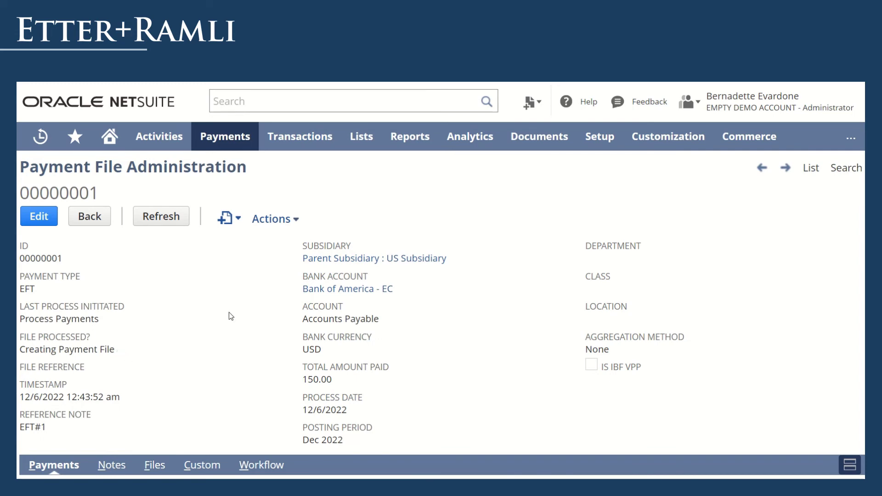
# Confirm file 00000001 is Processed, then widen and review the 00000001.txt ACH preview before closing it.
pyautogui.click(174, 225)
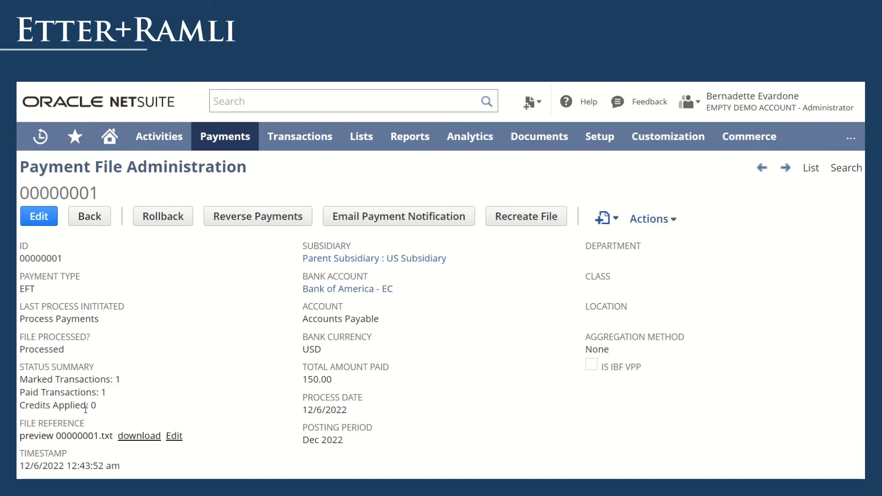
pyautogui.click(54, 436)
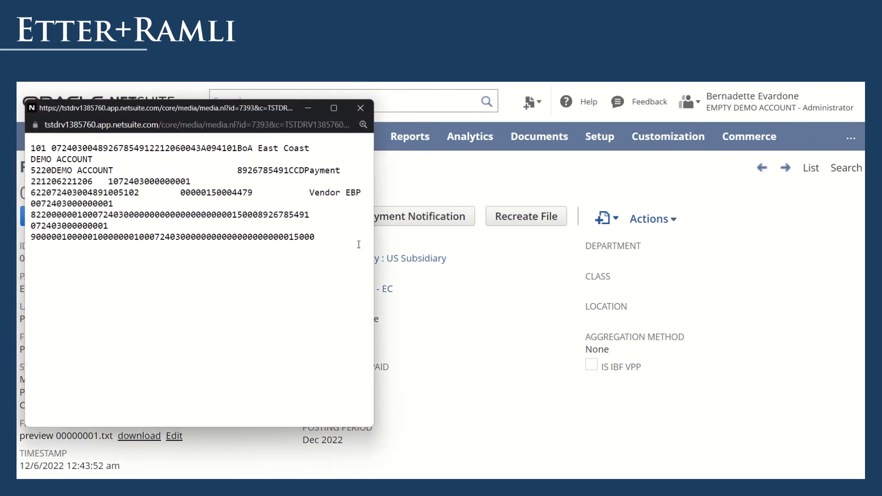
pyautogui.moveTo(376, 257); pyautogui.dragTo(633, 248)
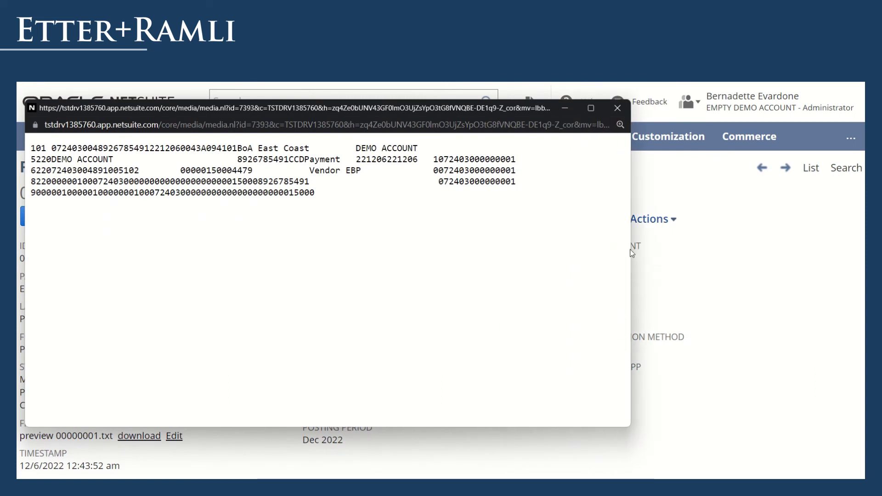
pyautogui.click(618, 108)
pyautogui.scroll(-3, 458, 363)
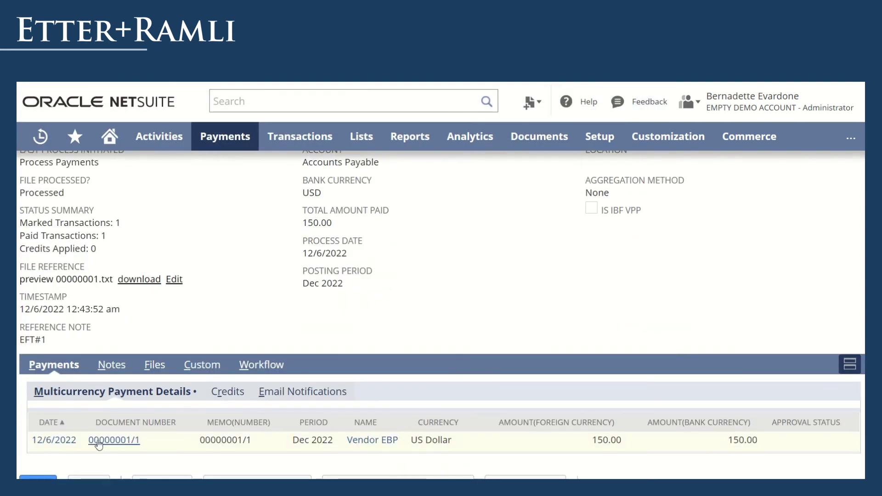
# Review bill payment 00000001/1 for Vendor EBP: BP10005, 150.00 from 1021 Cash in Bank - USD.
pyautogui.scroll(3, 423, 354)
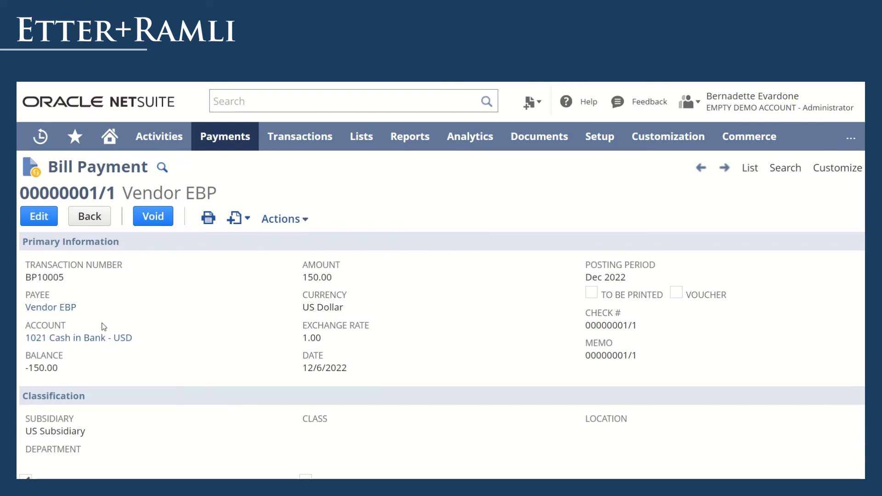
pyautogui.scroll(-3, 213, 359)
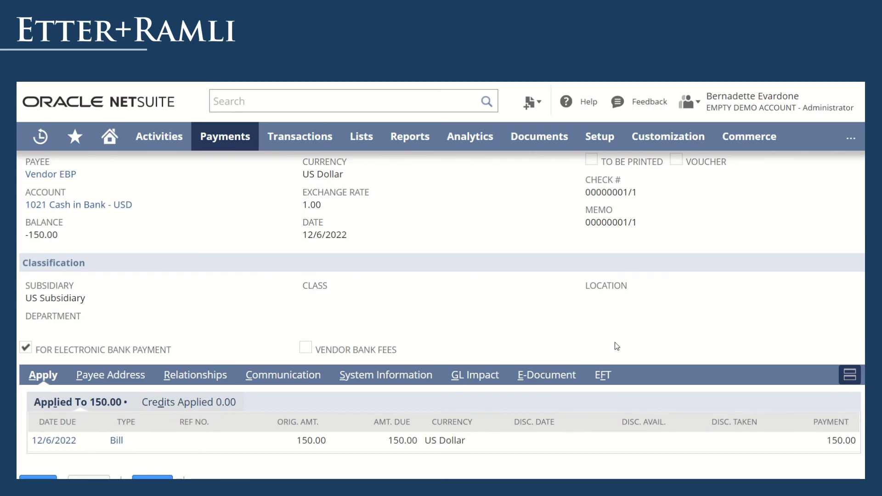
pyautogui.scroll(3, 615, 347)
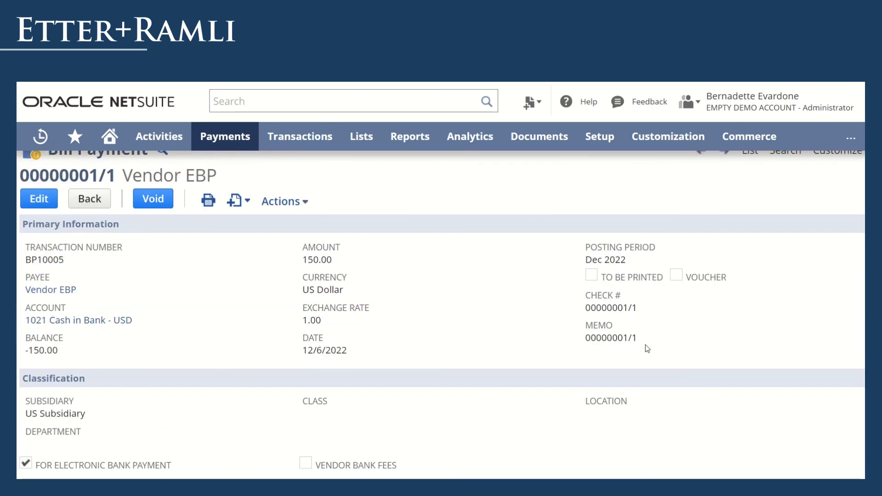
pyautogui.scroll(1, 647, 349)
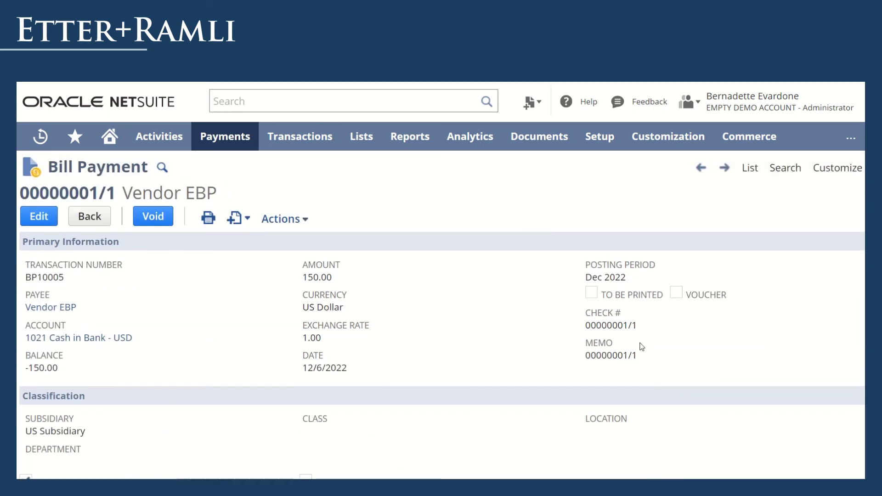